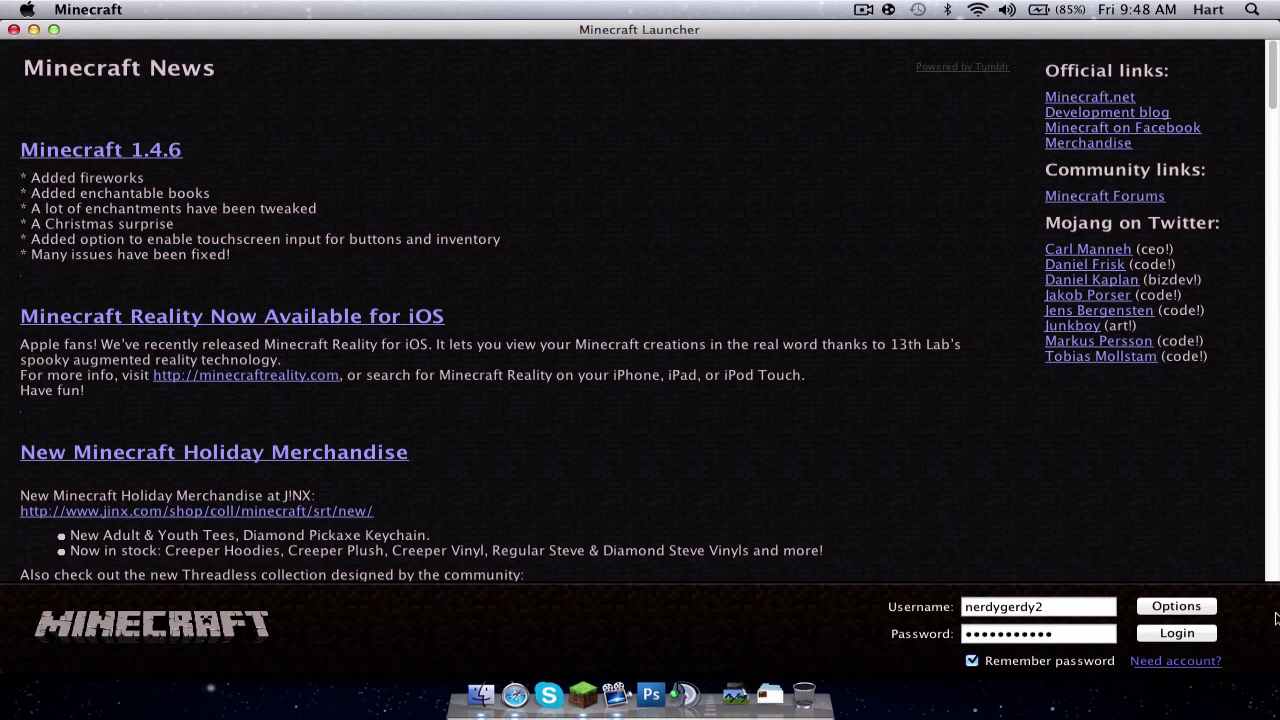
- Force a game update in the launcher options and log in to start Minecraft
{"action": "left_click", "coordinate": [1176, 605]}
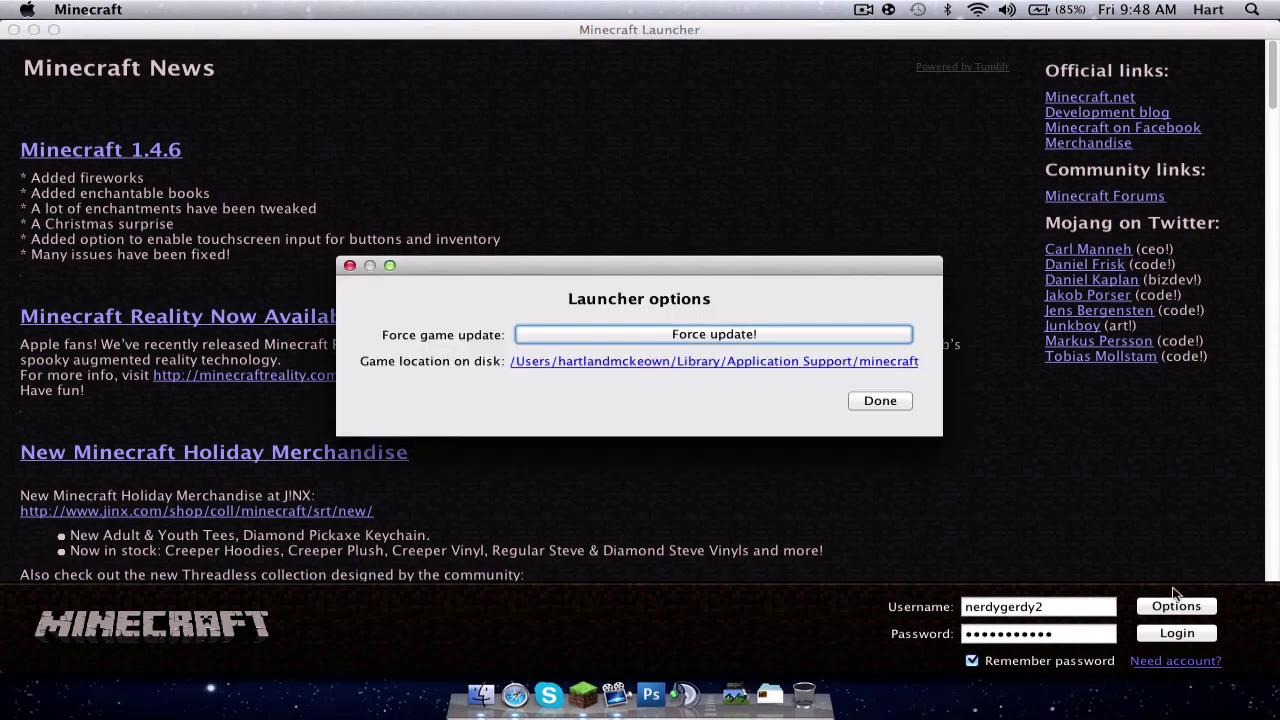
{"action": "left_click", "coordinate": [842, 333]}
{"action": "left_click", "coordinate": [868, 400]}
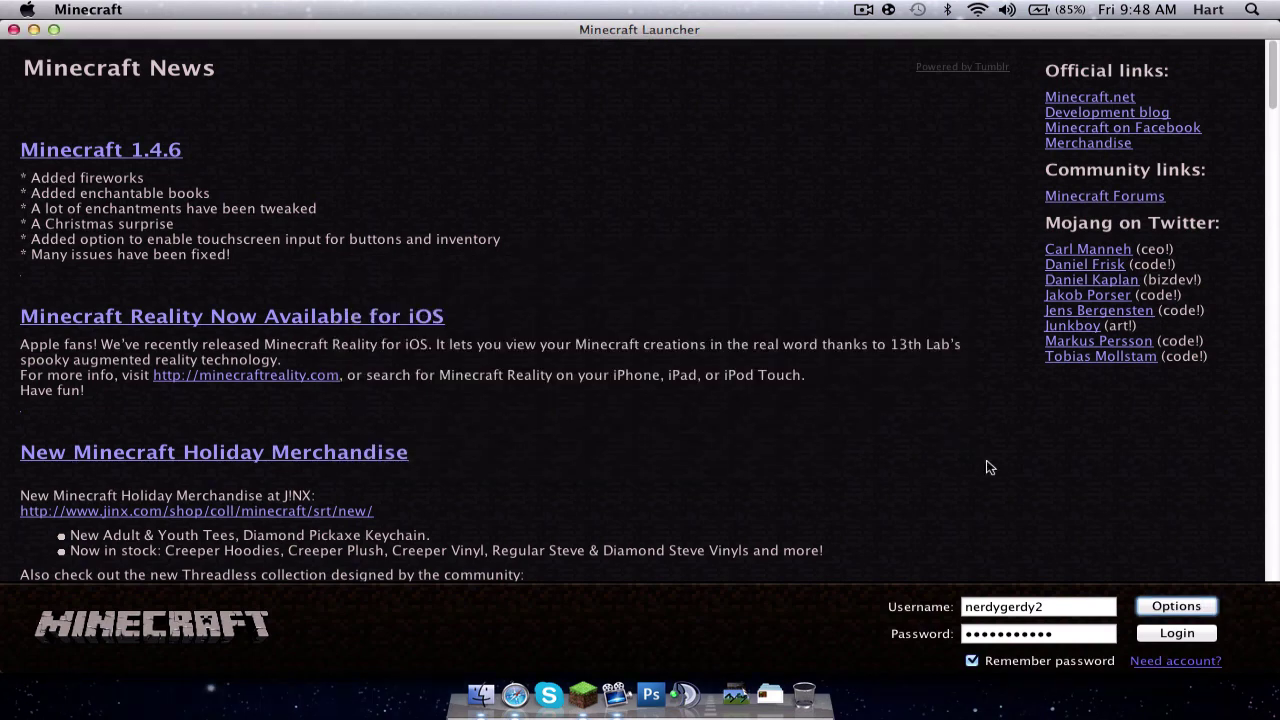
{"action": "left_click", "coordinate": [1203, 628]}
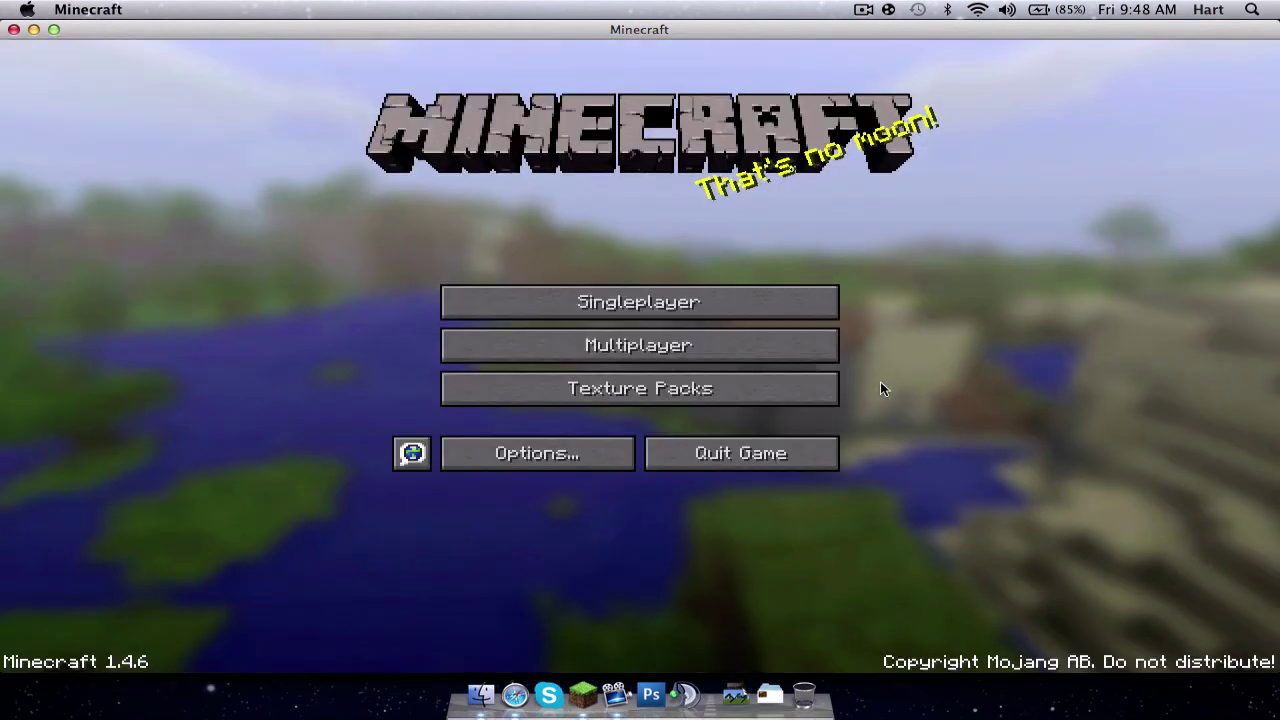
- Create a new singleplayer world named New World in Creative game mode
{"action": "left_click", "coordinate": [700, 306]}
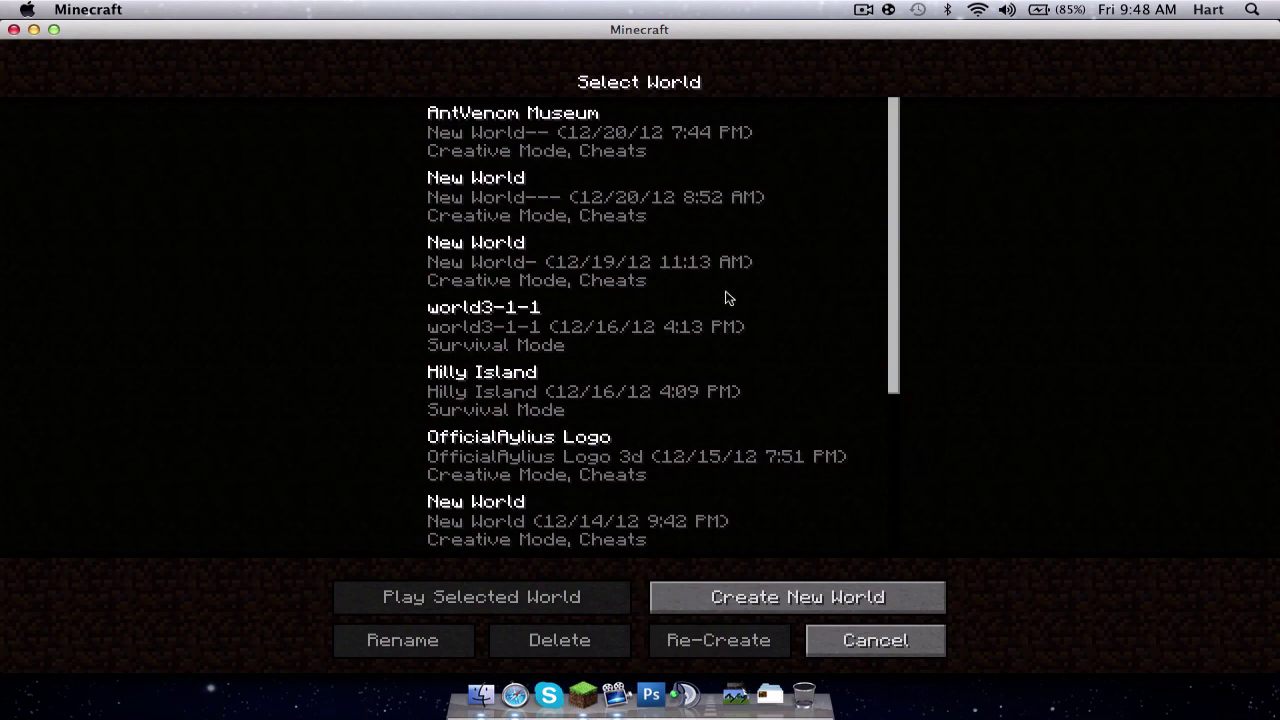
{"action": "left_click", "coordinate": [866, 605]}
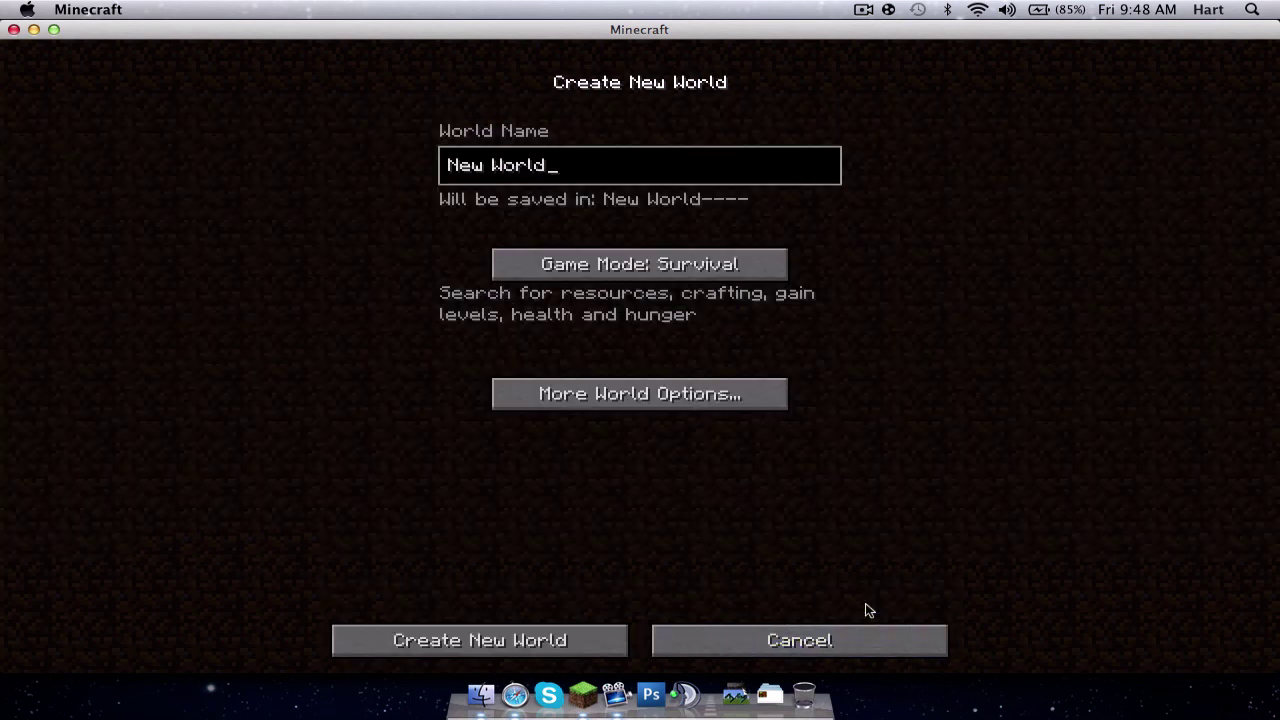
{"action": "left_click", "coordinate": [728, 270]}
{"action": "left_click", "coordinate": [728, 270]}
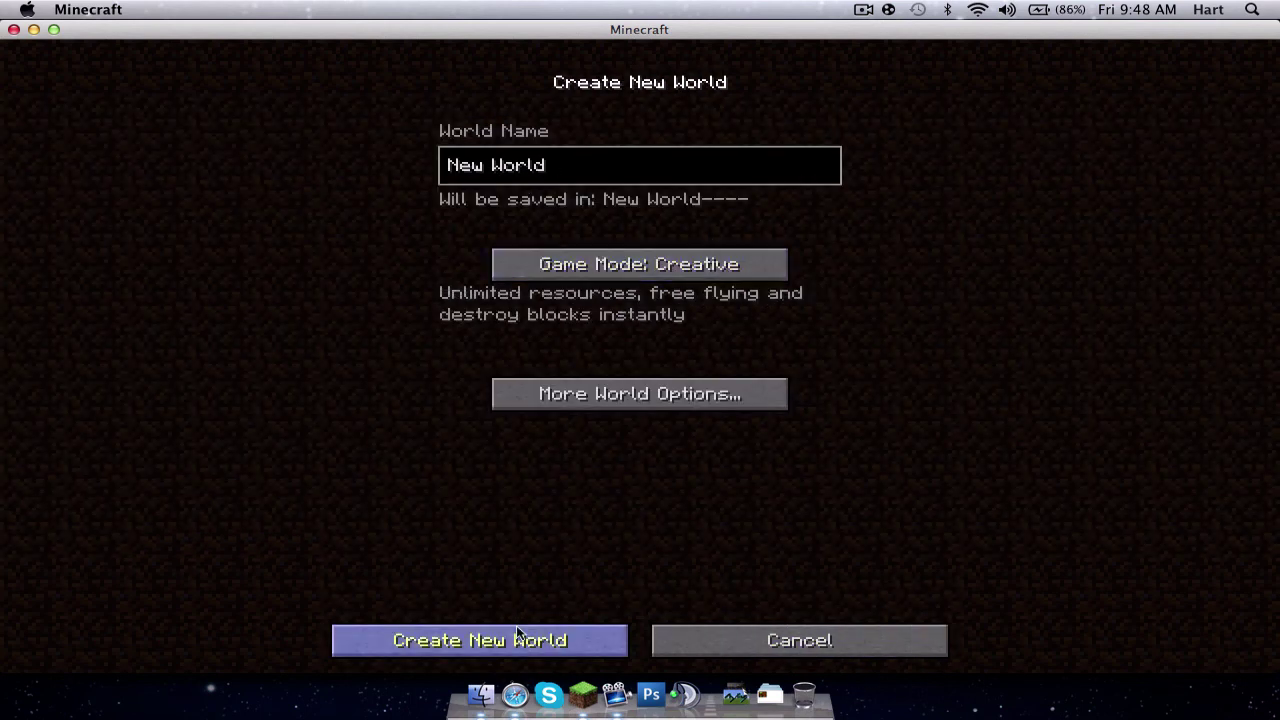
{"action": "left_click", "coordinate": [524, 632]}
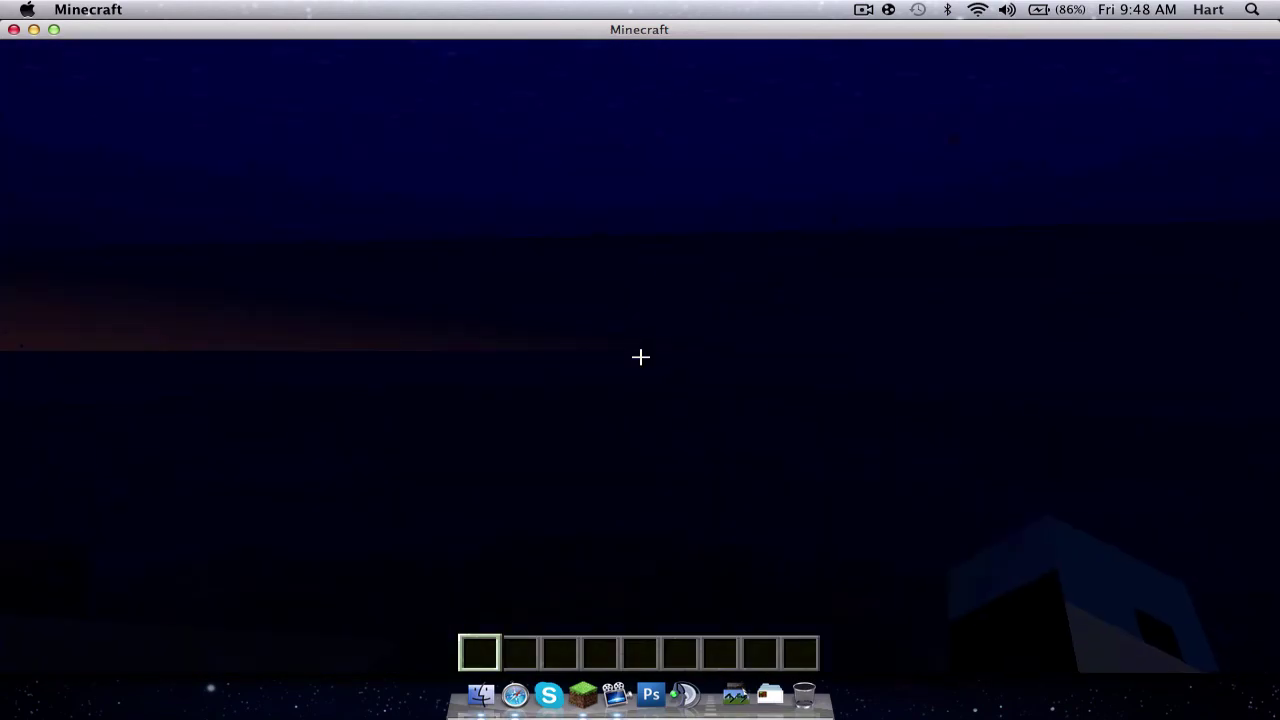
- Check the game's Video Settings from inside the new world and return to play
{"action": "key", "text": "space"}
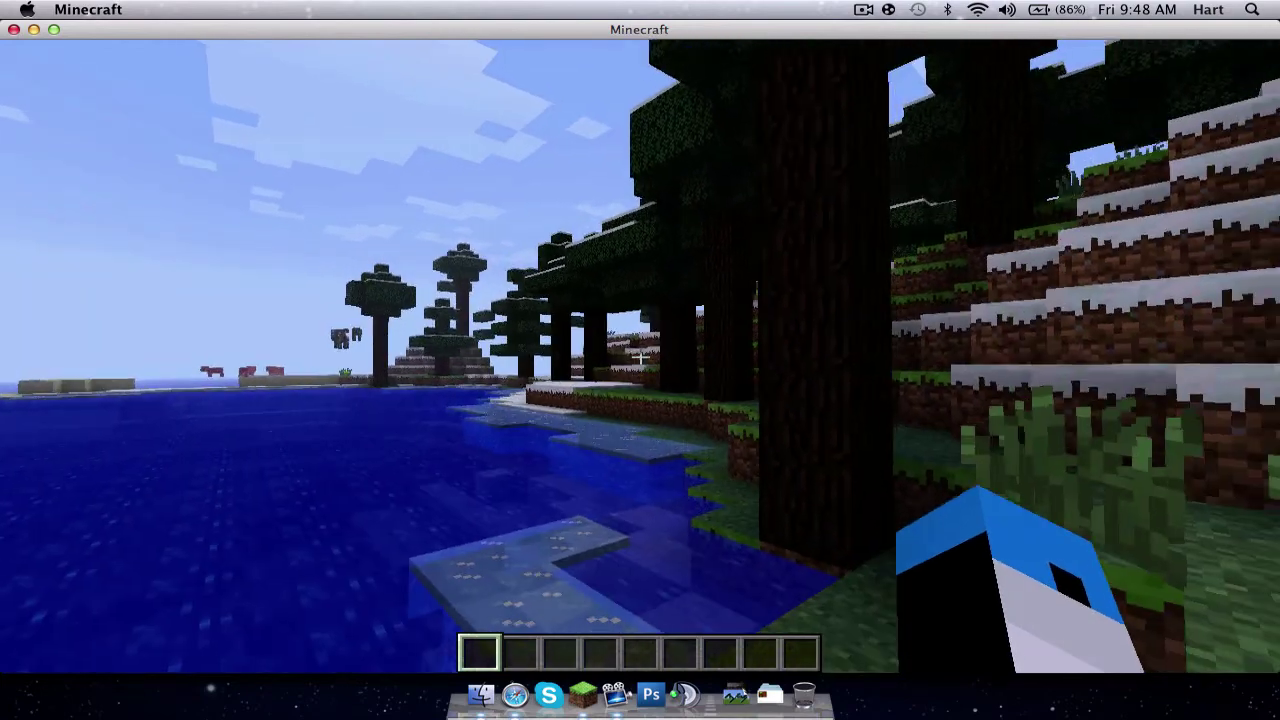
{"action": "key", "text": "Escape"}
{"action": "left_click", "coordinate": [584, 355]}
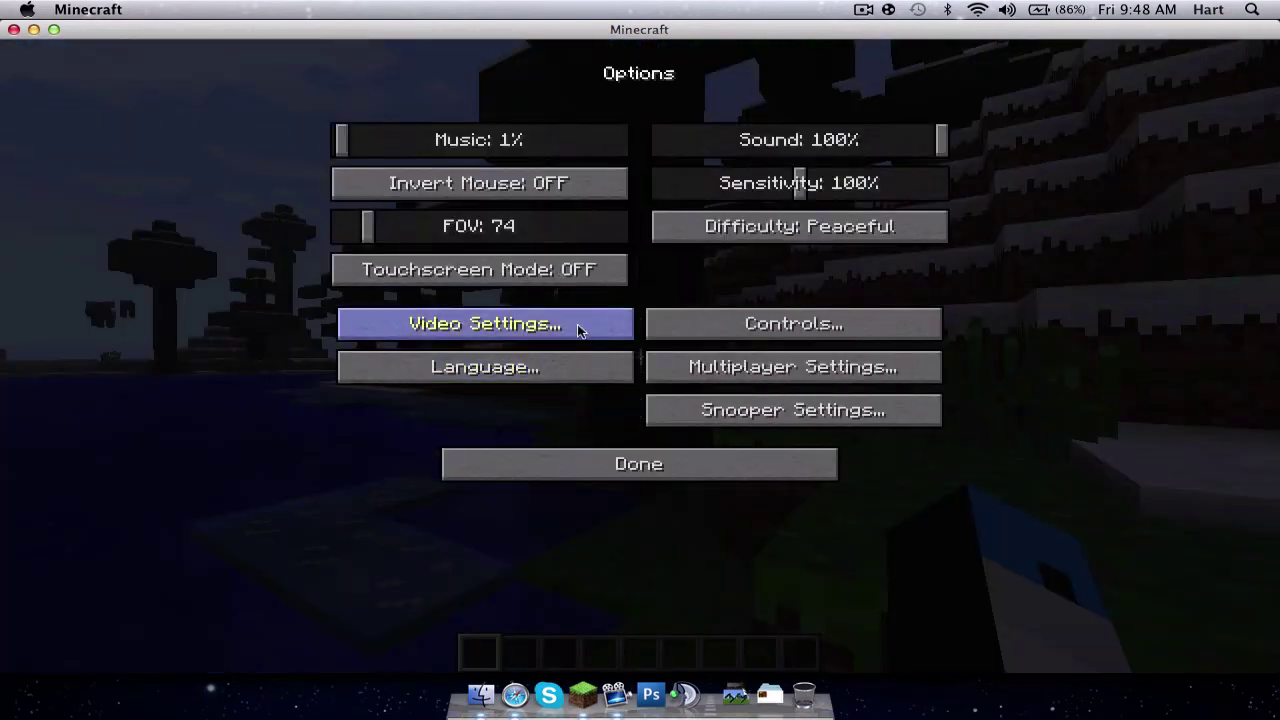
{"action": "left_click", "coordinate": [580, 323]}
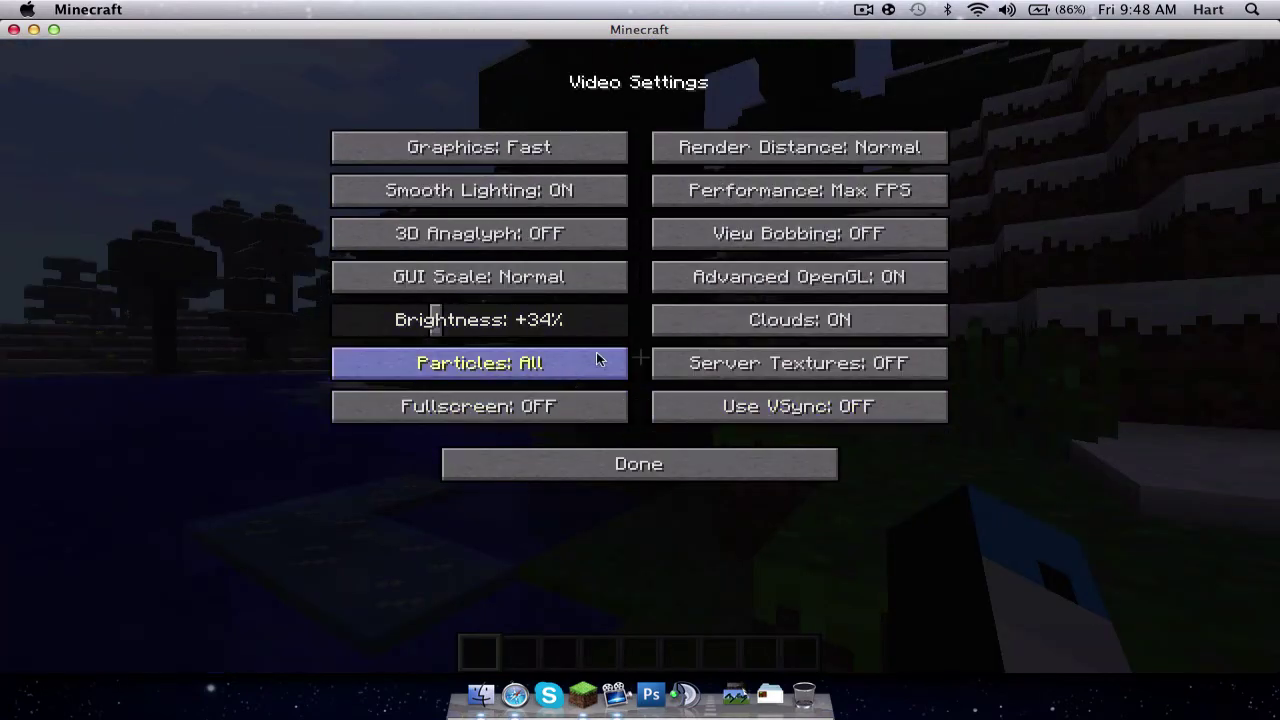
{"action": "left_click", "coordinate": [617, 464]}
{"action": "key", "text": "Escape"}
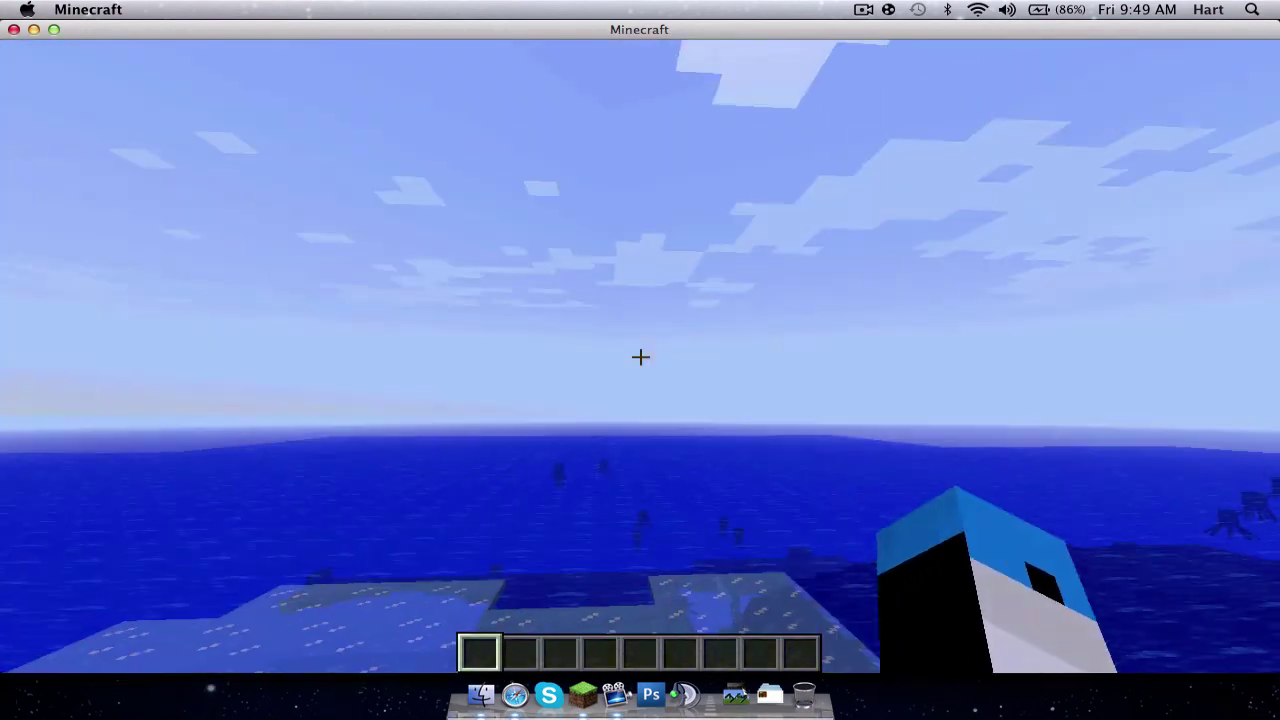
- Leave the world to the title screen and quit the game
{"action": "key", "text": "Escape"}
{"action": "left_click", "coordinate": [633, 410]}
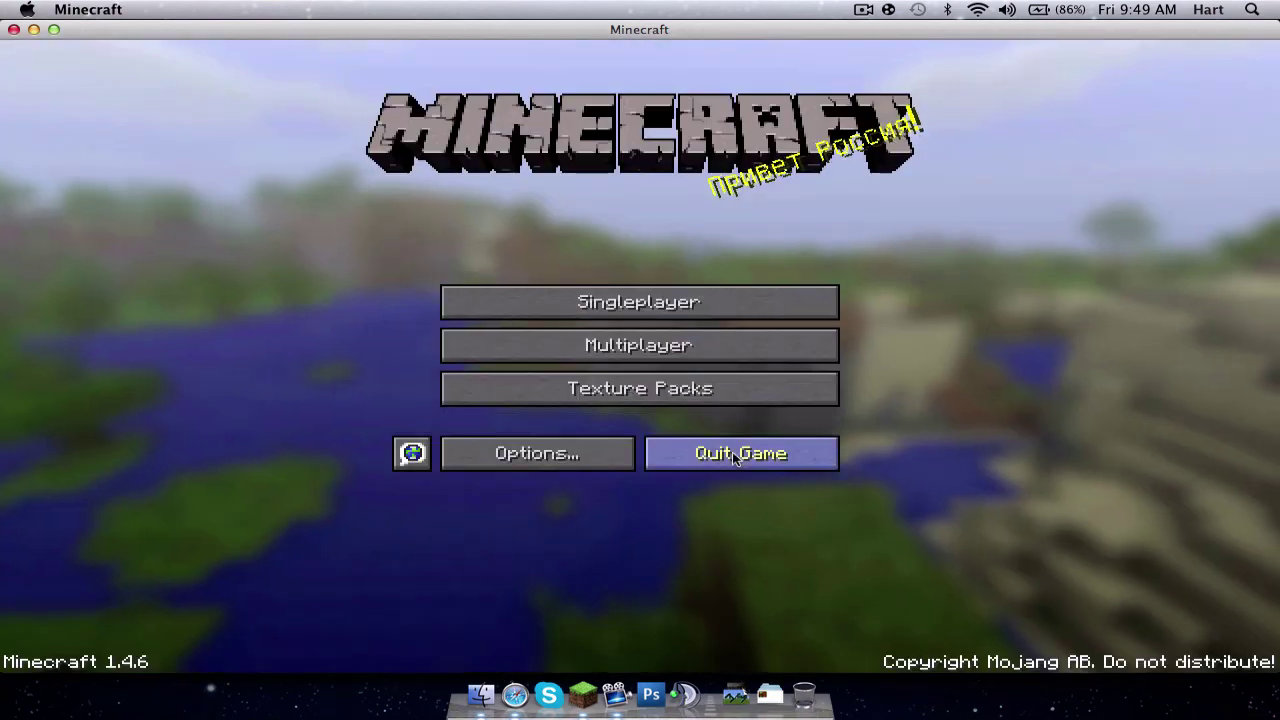
{"action": "left_click", "coordinate": [732, 451]}
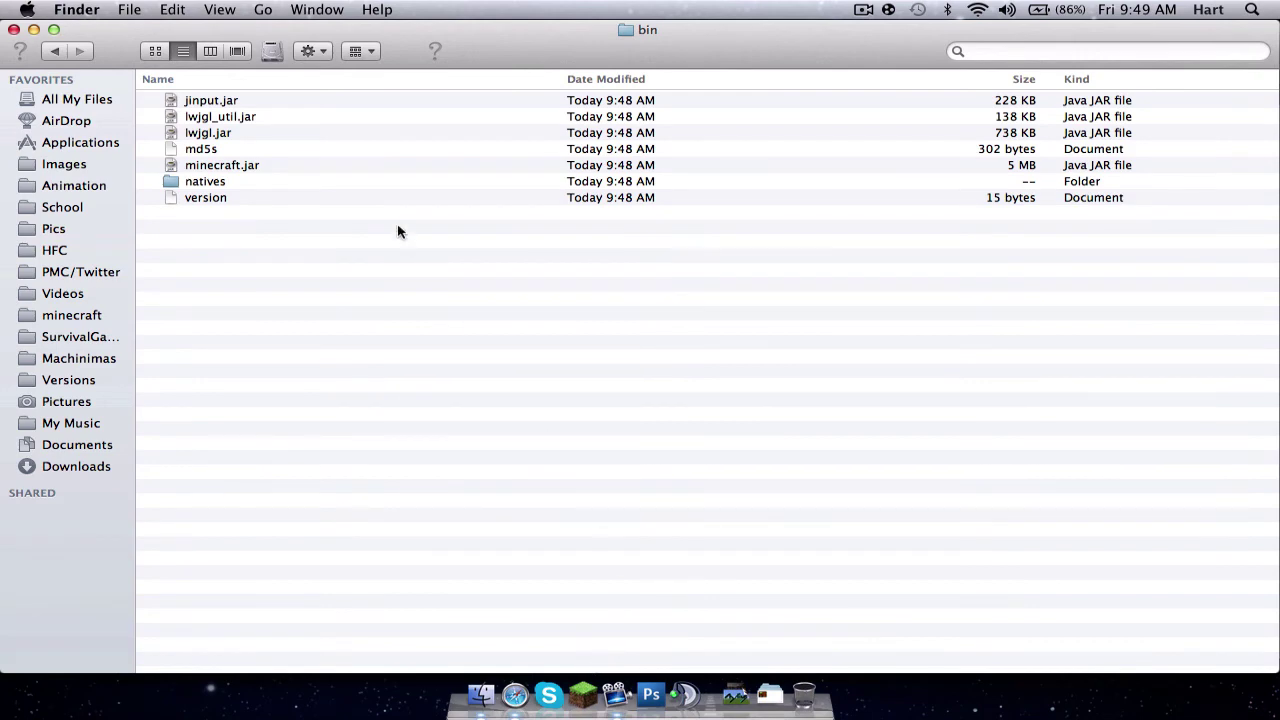
- Go to the ~/Library/ folder in Finder and look through its contents
{"action": "left_click", "coordinate": [272, 14]}
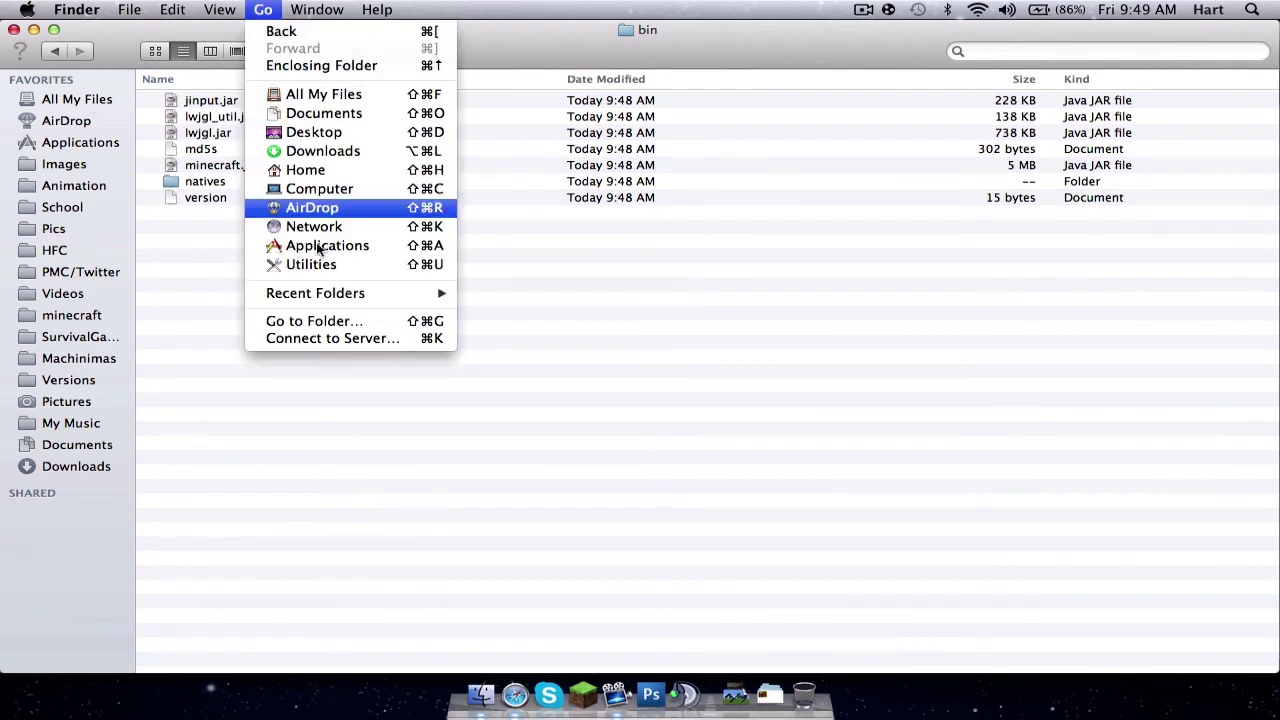
{"action": "left_click", "coordinate": [313, 321]}
{"action": "type", "text": "/Library/"}
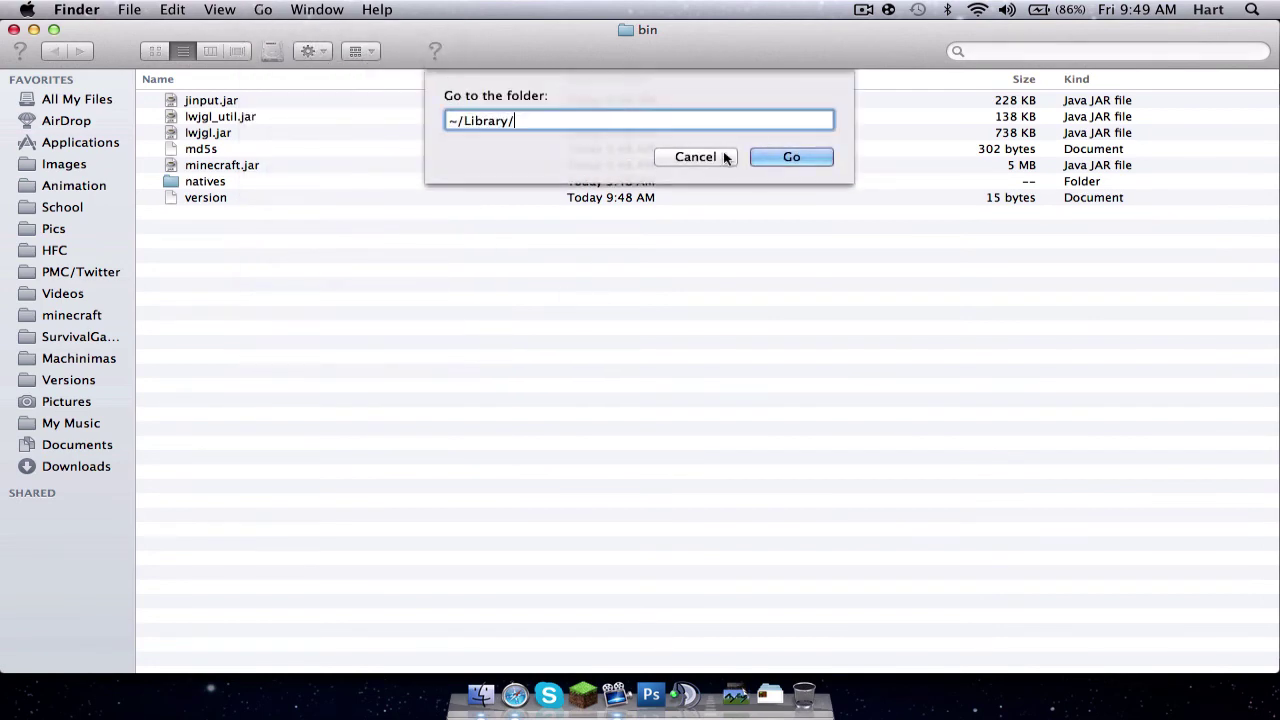
{"action": "key", "text": "Return"}
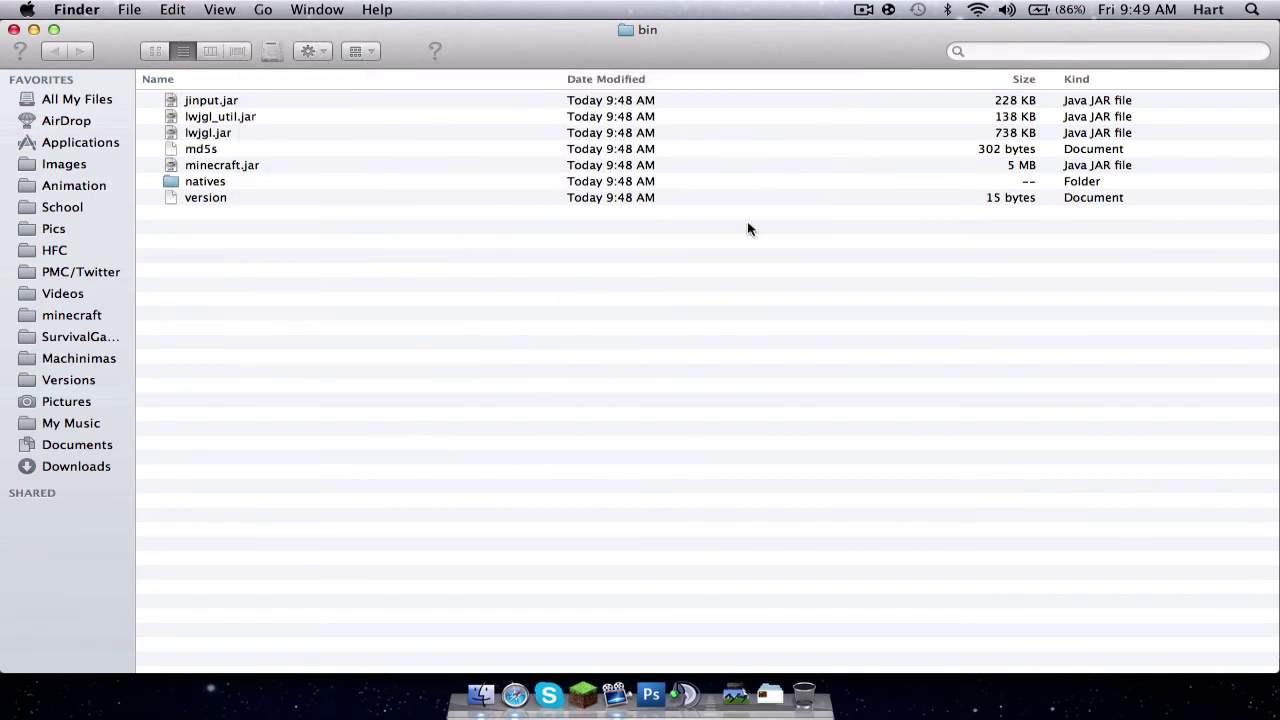
{"action": "scroll", "coordinate": [300, 405], "scroll_direction": "down", "scroll_amount": 5}
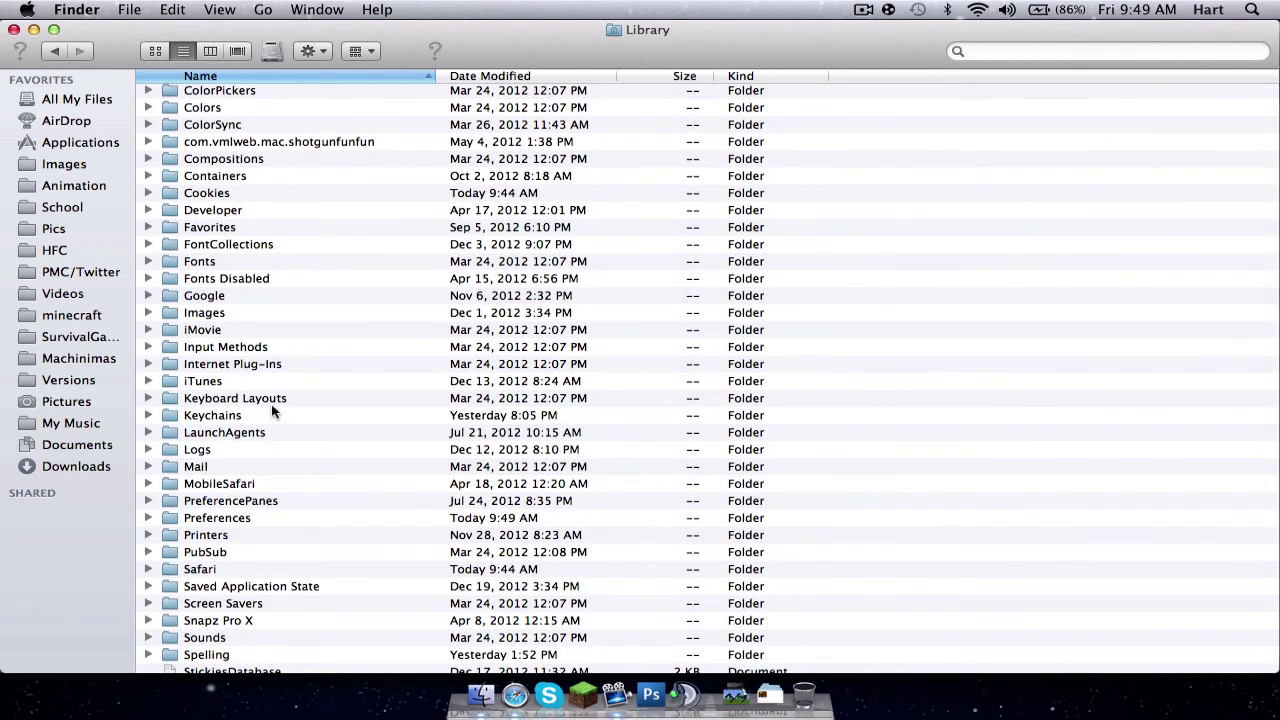
- Open the minecraft folder from the favorites and go into its bin folder
{"action": "left_click", "coordinate": [86, 317]}
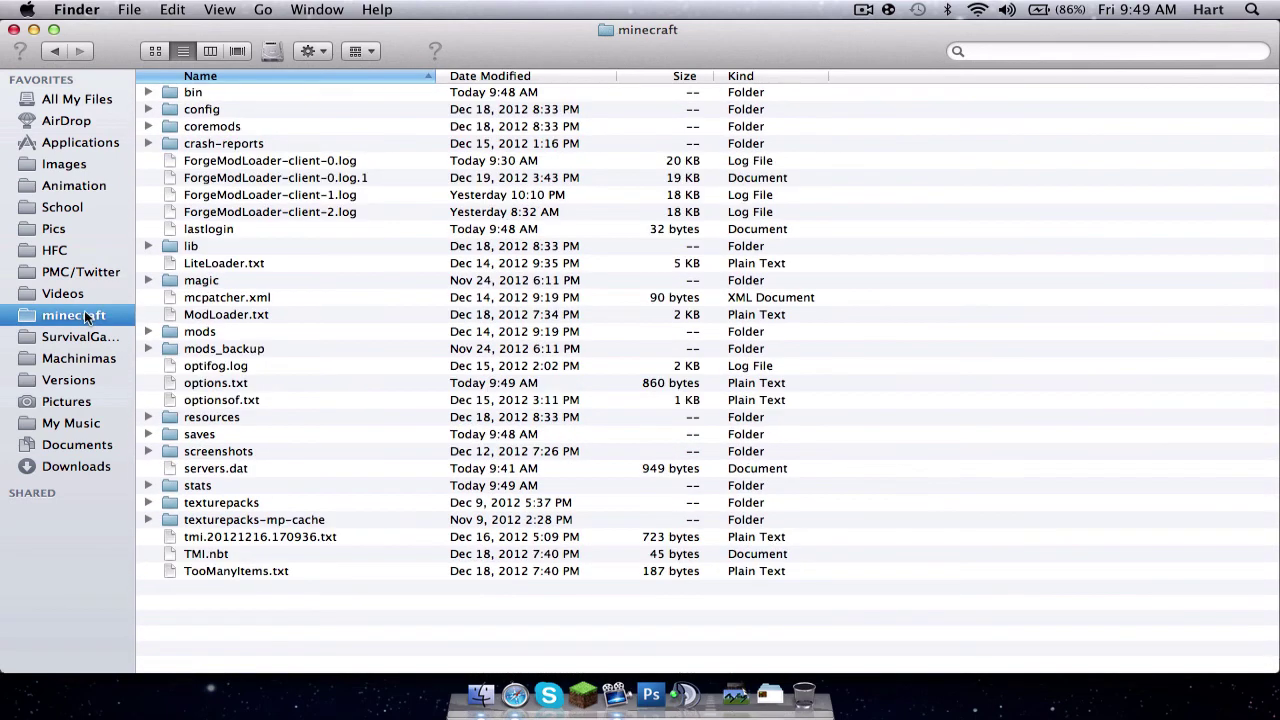
{"action": "left_click", "coordinate": [275, 143]}
{"action": "left_click", "coordinate": [275, 160]}
{"action": "left_click", "coordinate": [275, 212], "text": "shift"}
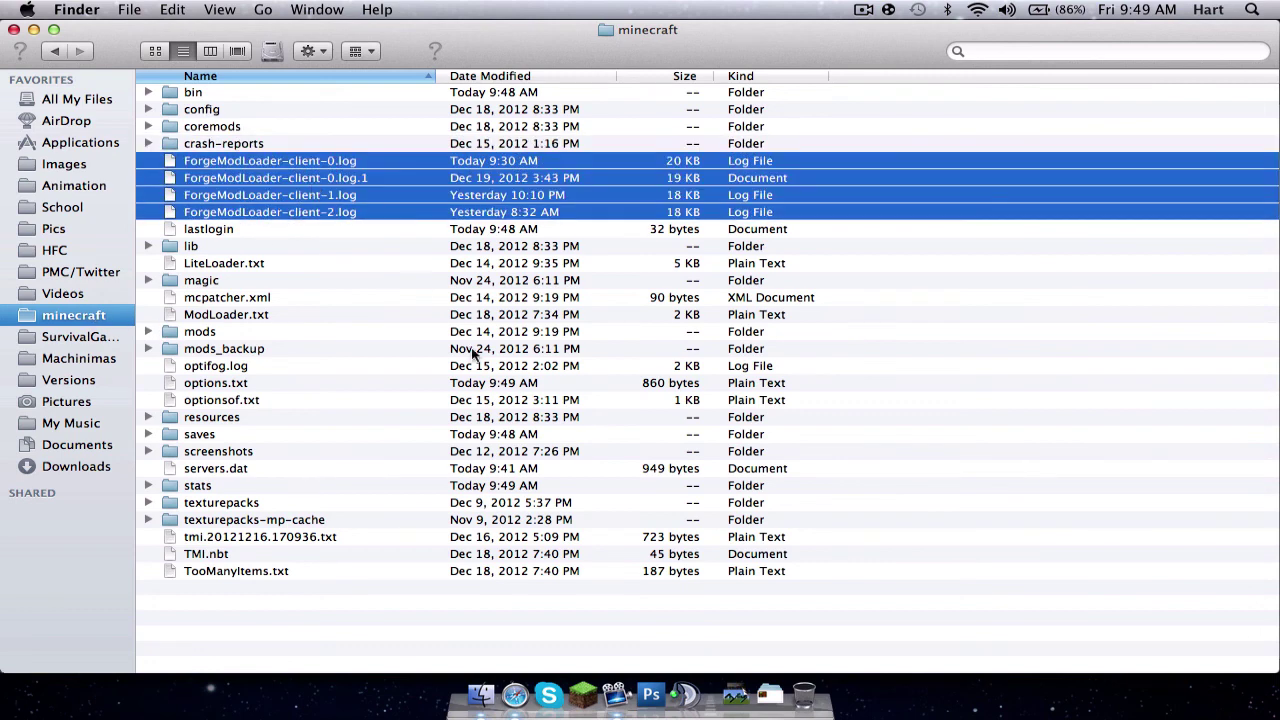
{"action": "left_click", "coordinate": [300, 662]}
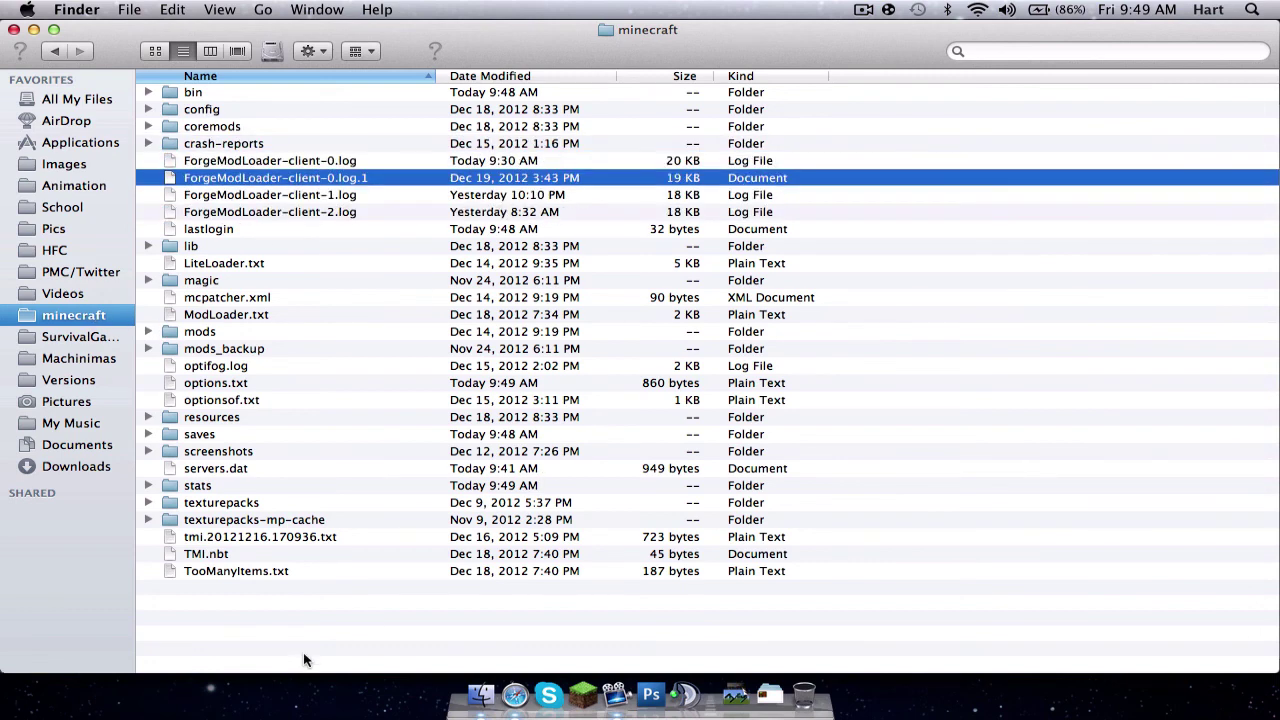
{"action": "double_click", "coordinate": [197, 92]}
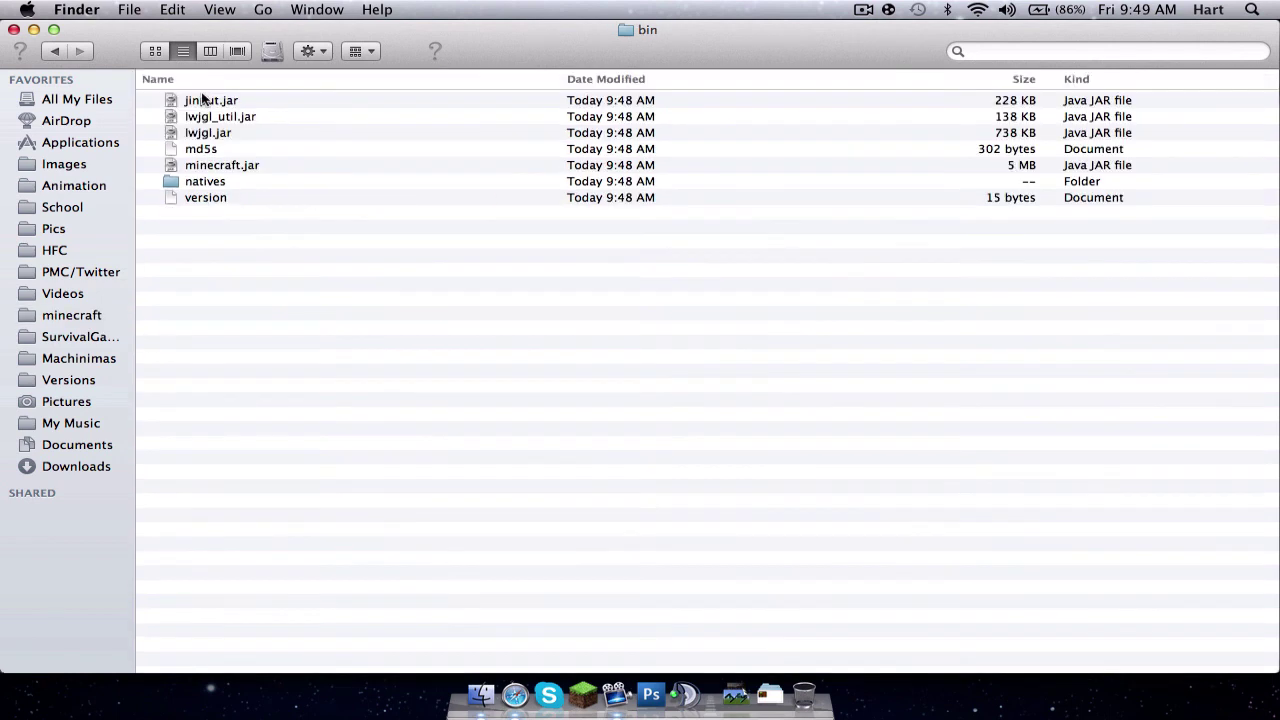
- Rename minecraft.jar to minecraft.zip and accept the extension change
{"action": "left_click", "coordinate": [251, 168]}
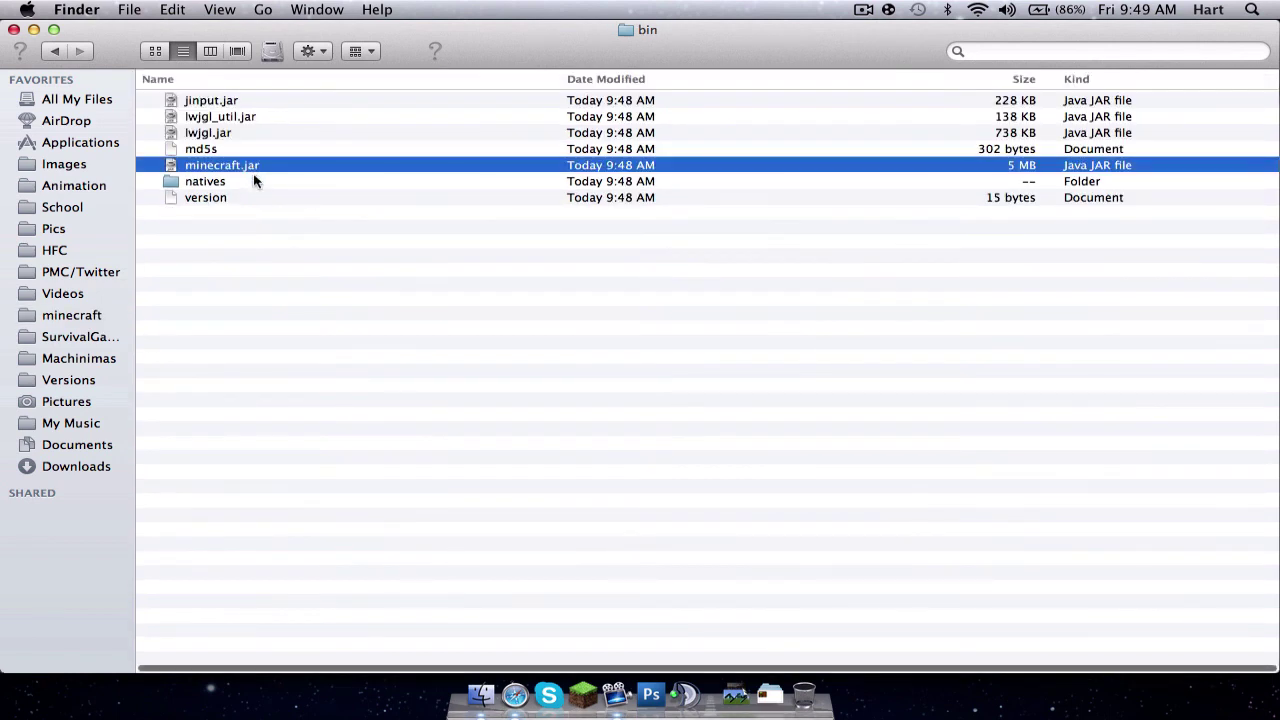
{"action": "left_click", "coordinate": [254, 168]}
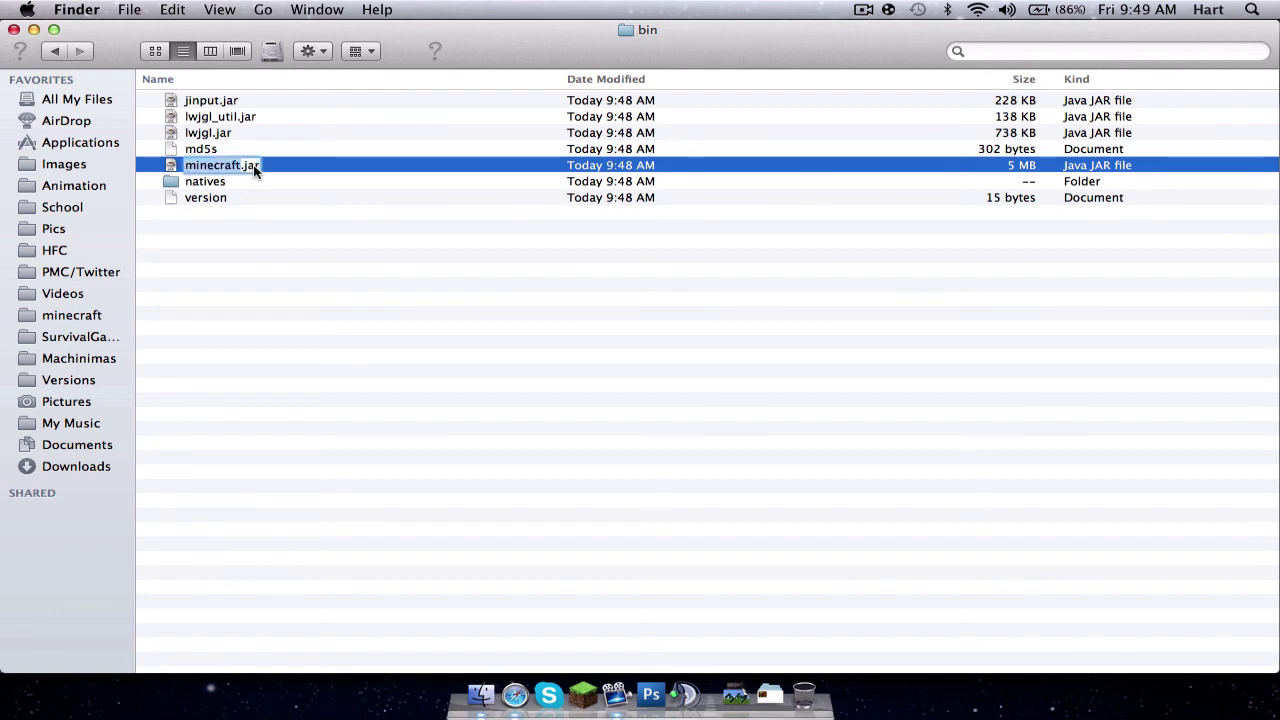
{"action": "key", "text": "Right"}
{"action": "key", "text": "BackSpace"}
{"action": "key", "text": "BackSpace"}
{"action": "key", "text": "BackSpace"}
{"action": "type", "text": "zip"}
{"action": "key", "text": "Return"}
{"action": "key", "text": "Return"}
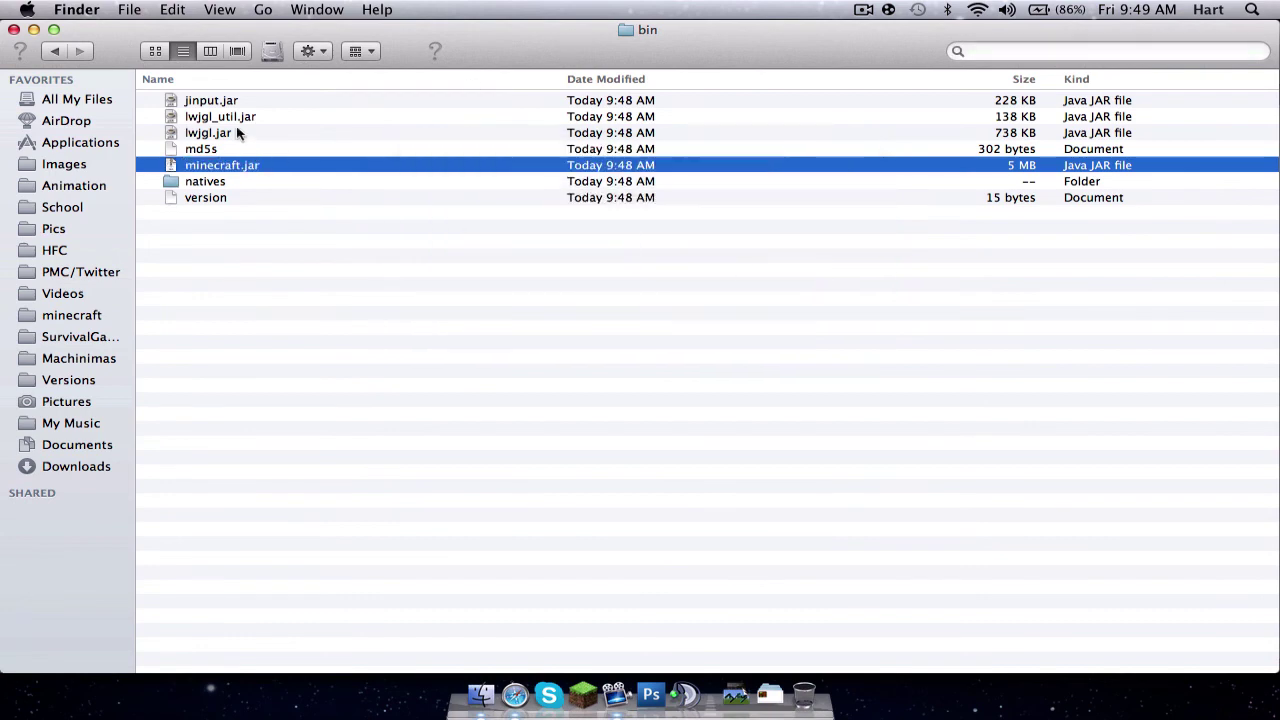
- Extract minecraft.zip with Archive Utility
{"action": "right_click", "coordinate": [238, 165]}
{"action": "mouse_move", "coordinate": [340, 192]}
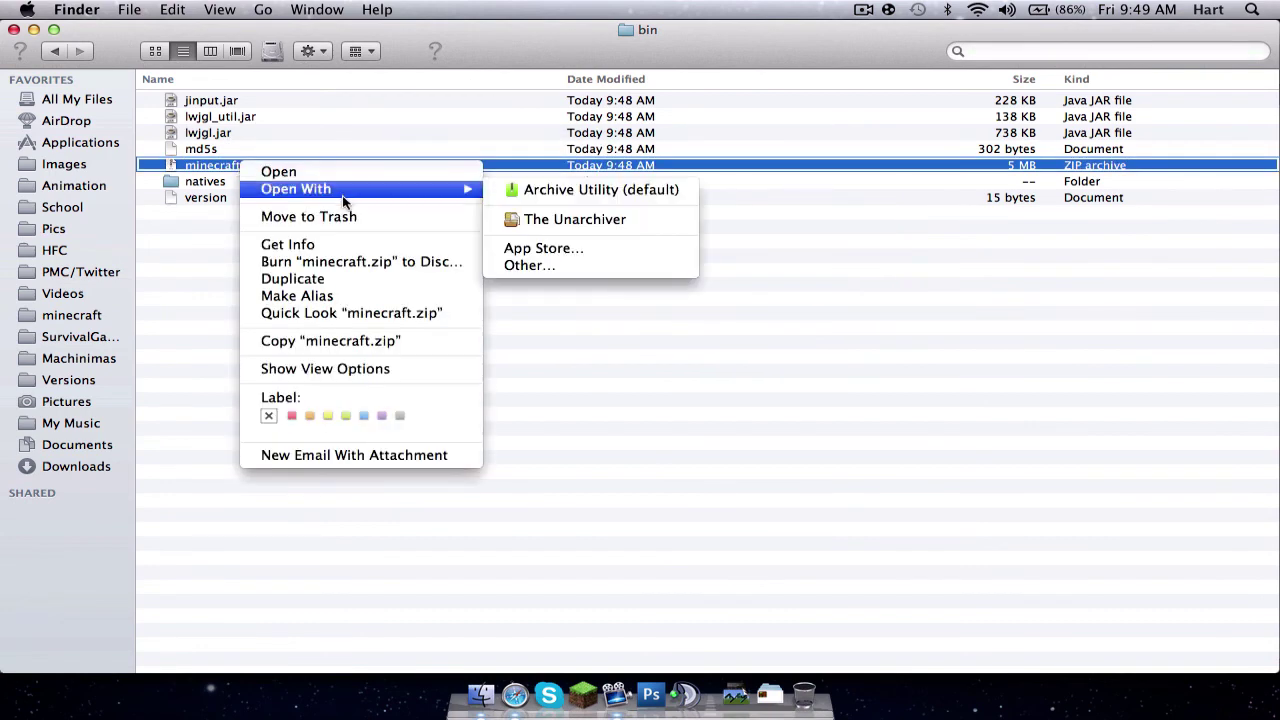
{"action": "left_click", "coordinate": [525, 192]}
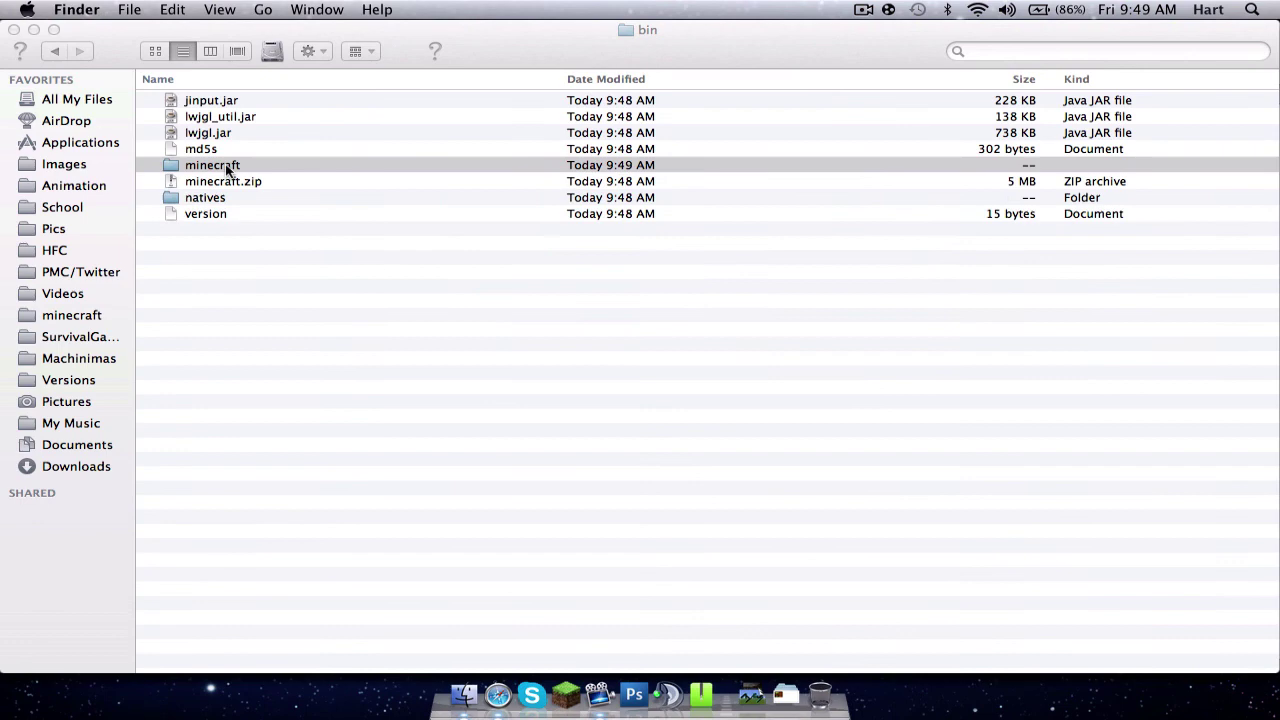
- Open the extracted minecraft folder and arrange its contents by kind
{"action": "double_click", "coordinate": [252, 168]}
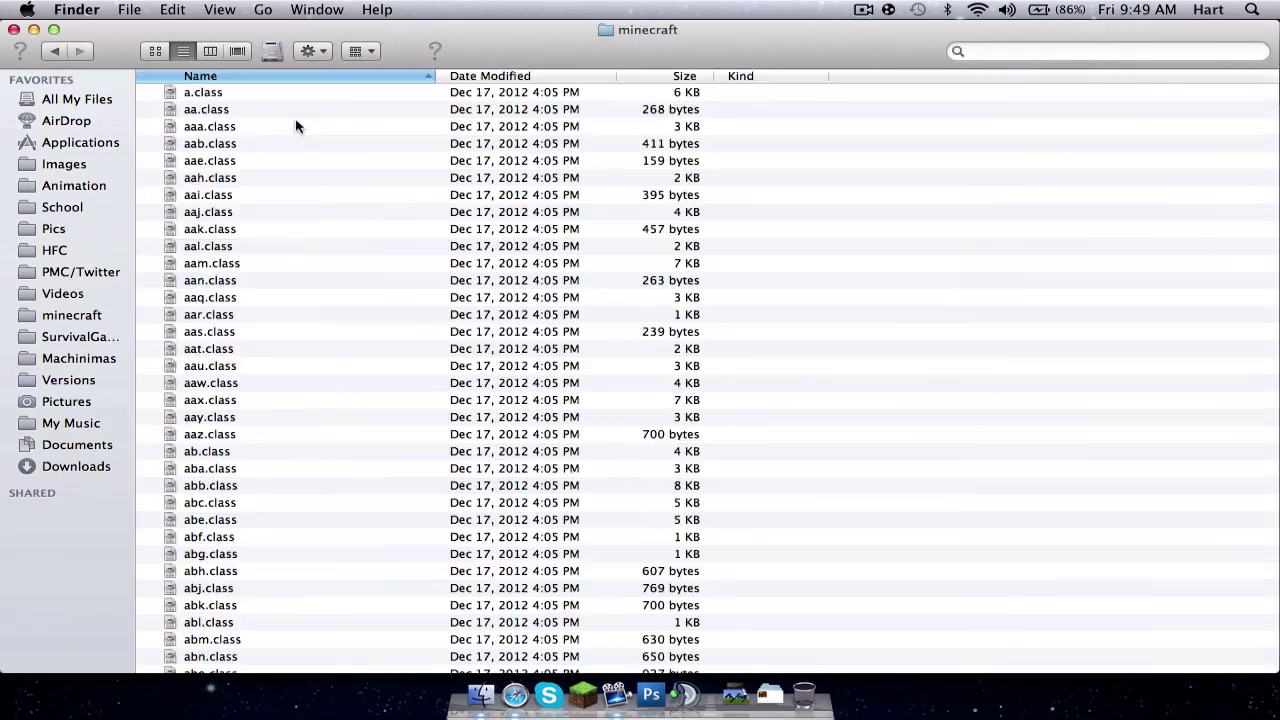
{"action": "left_click", "coordinate": [362, 51]}
{"action": "left_click", "coordinate": [377, 91]}
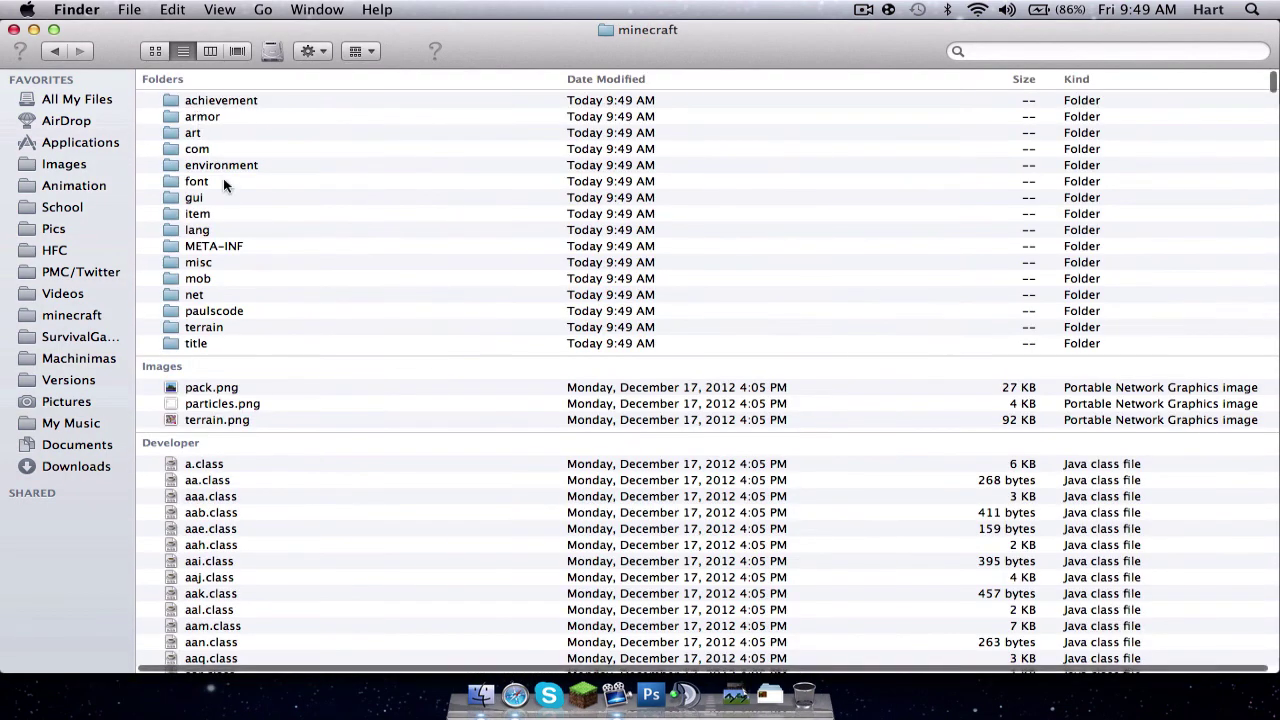
- Move the META-INF folder to the Trash and empty the Trash
{"action": "right_click", "coordinate": [218, 250]}
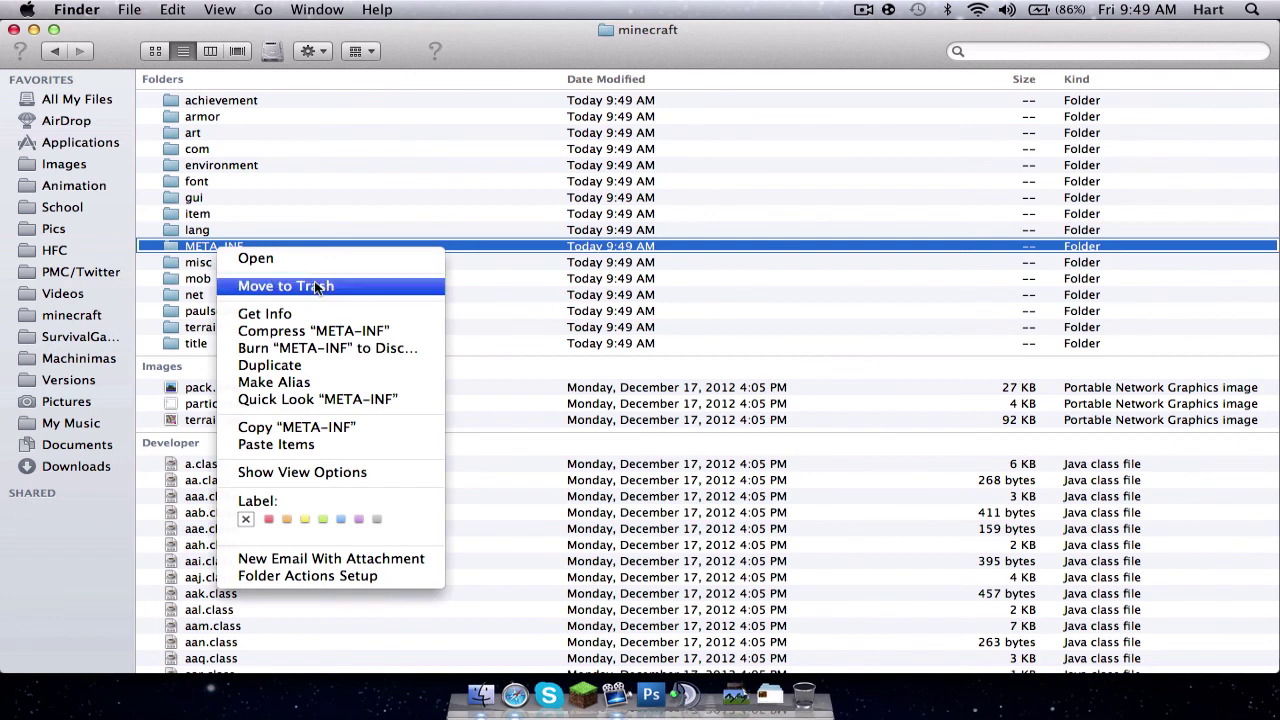
{"action": "key", "text": "Escape"}
{"action": "key", "text": "super+BackSpace"}
{"action": "right_click", "coordinate": [804, 694]}
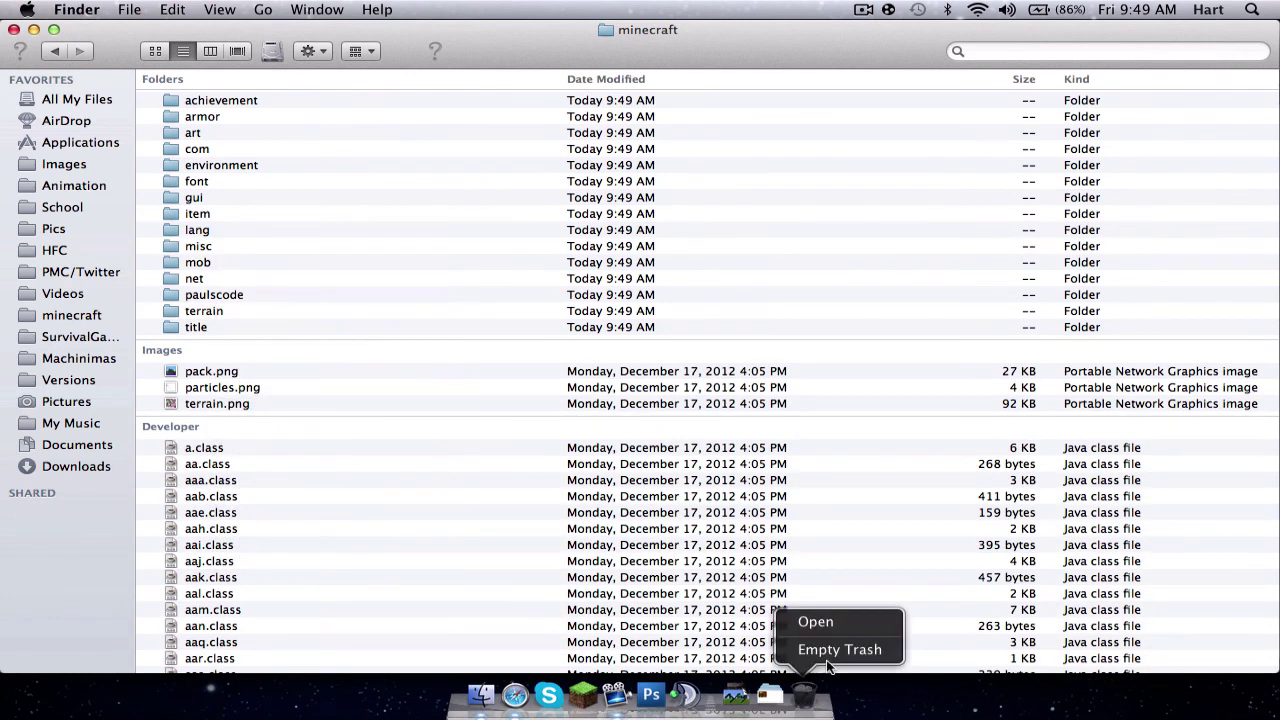
{"action": "left_click", "coordinate": [829, 651]}
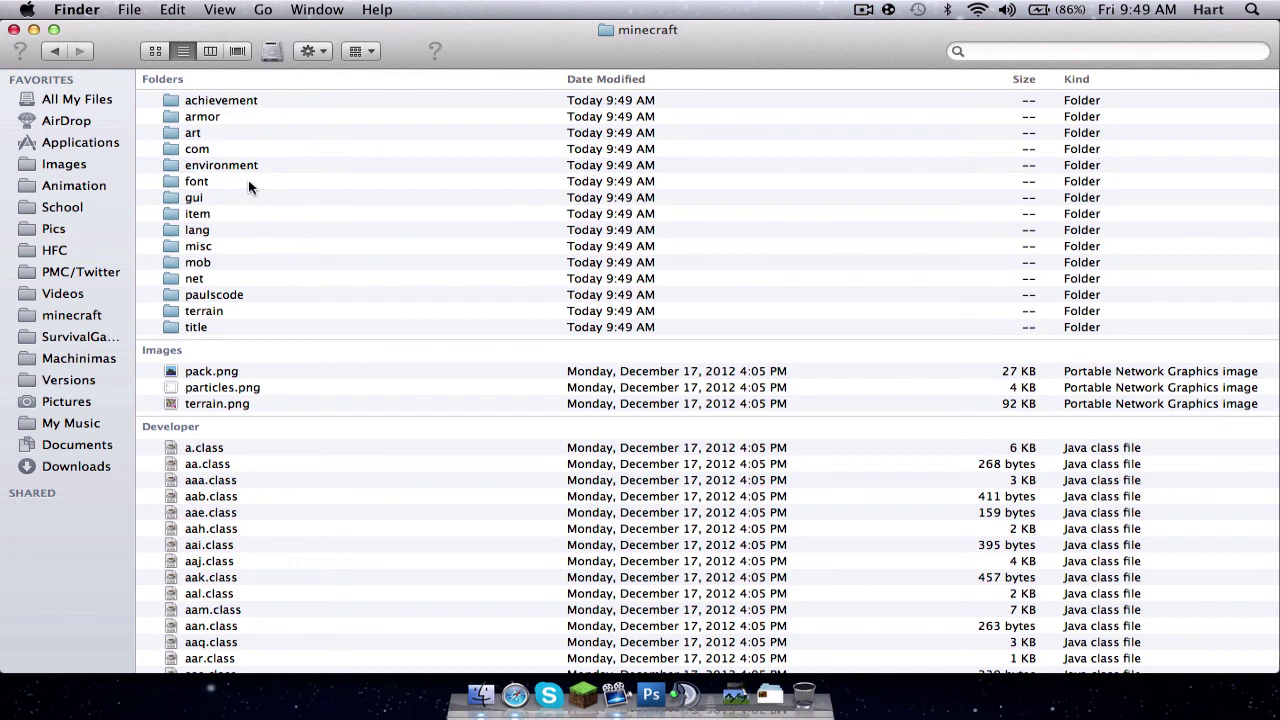
- Open the OptiFine_1 folder from Downloads in another Finder window and select ast.class
{"action": "key", "text": "super+grave"}
{"action": "left_click", "coordinate": [224, 331]}
{"action": "key", "text": "shift+super+f"}
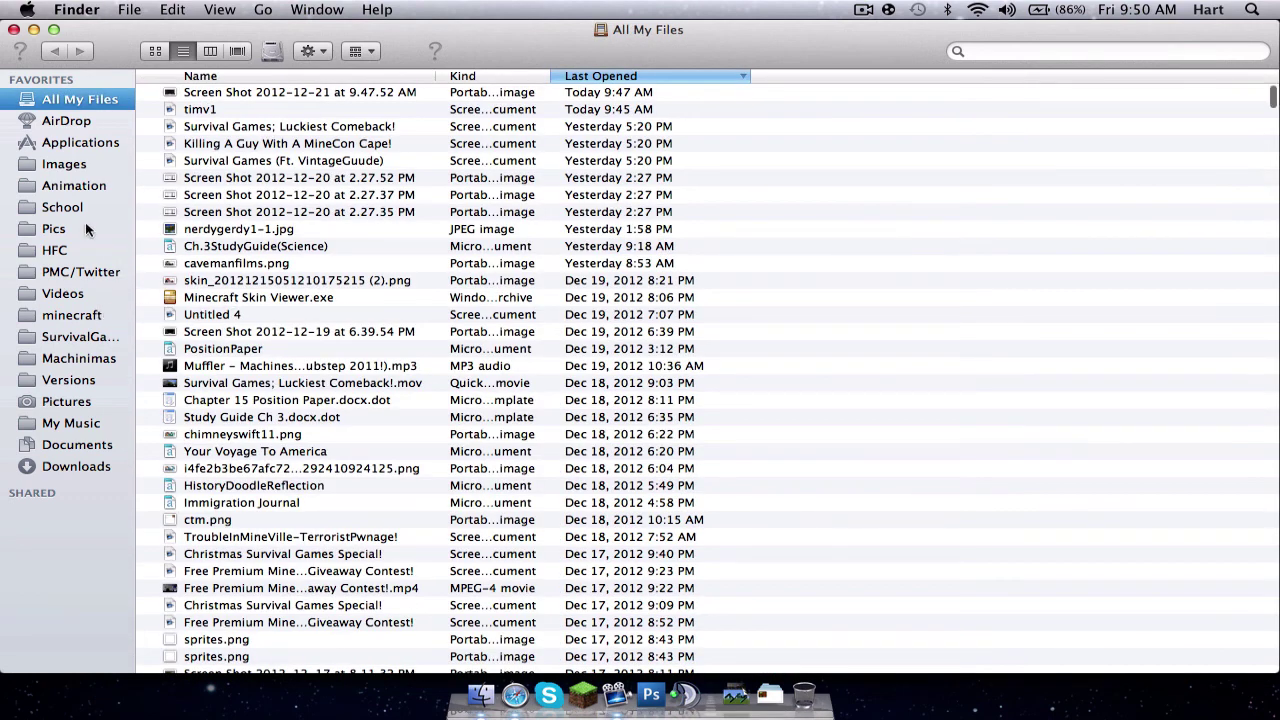
{"action": "left_click", "coordinate": [90, 318]}
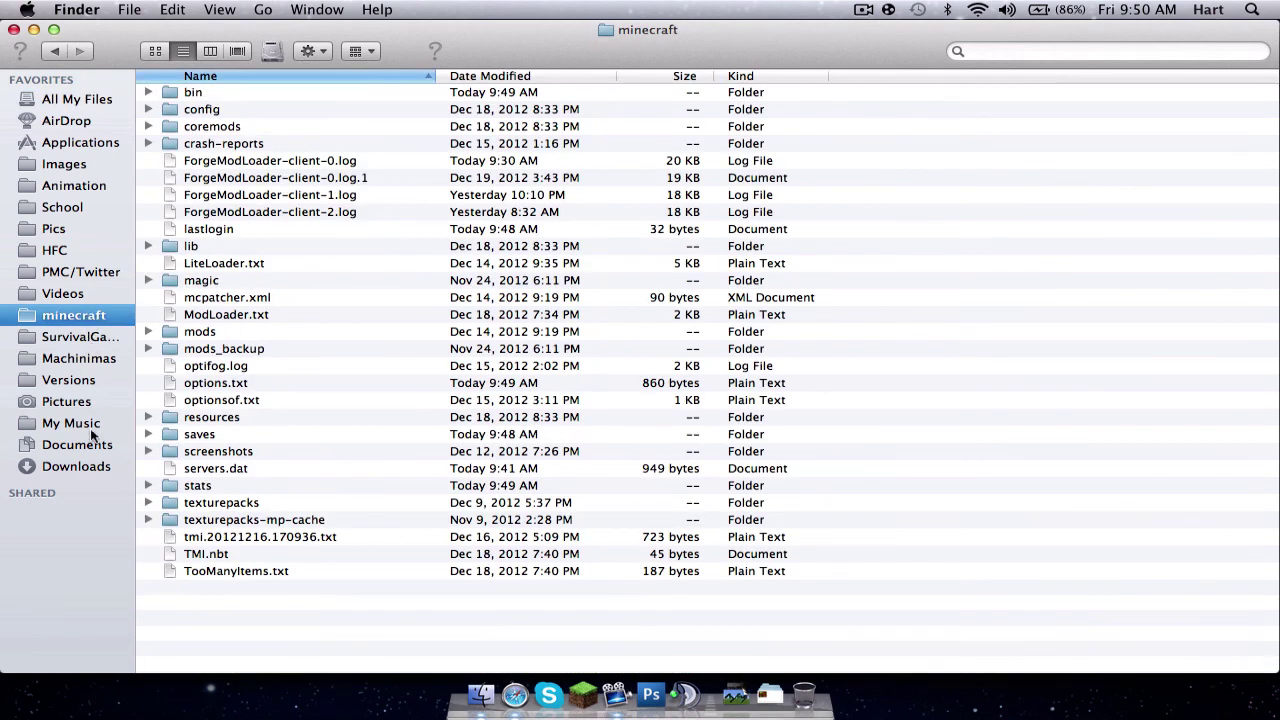
{"action": "left_click", "coordinate": [96, 469]}
{"action": "double_click", "coordinate": [221, 100]}
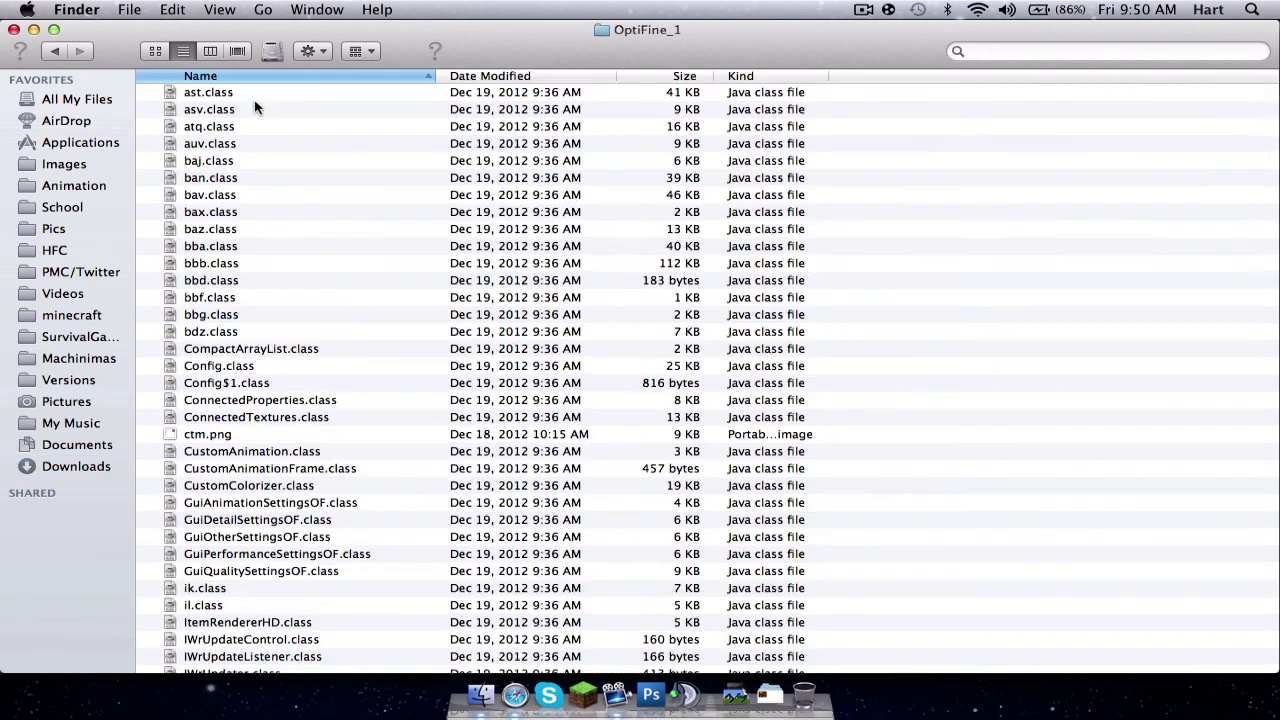
{"action": "left_click", "coordinate": [252, 94]}
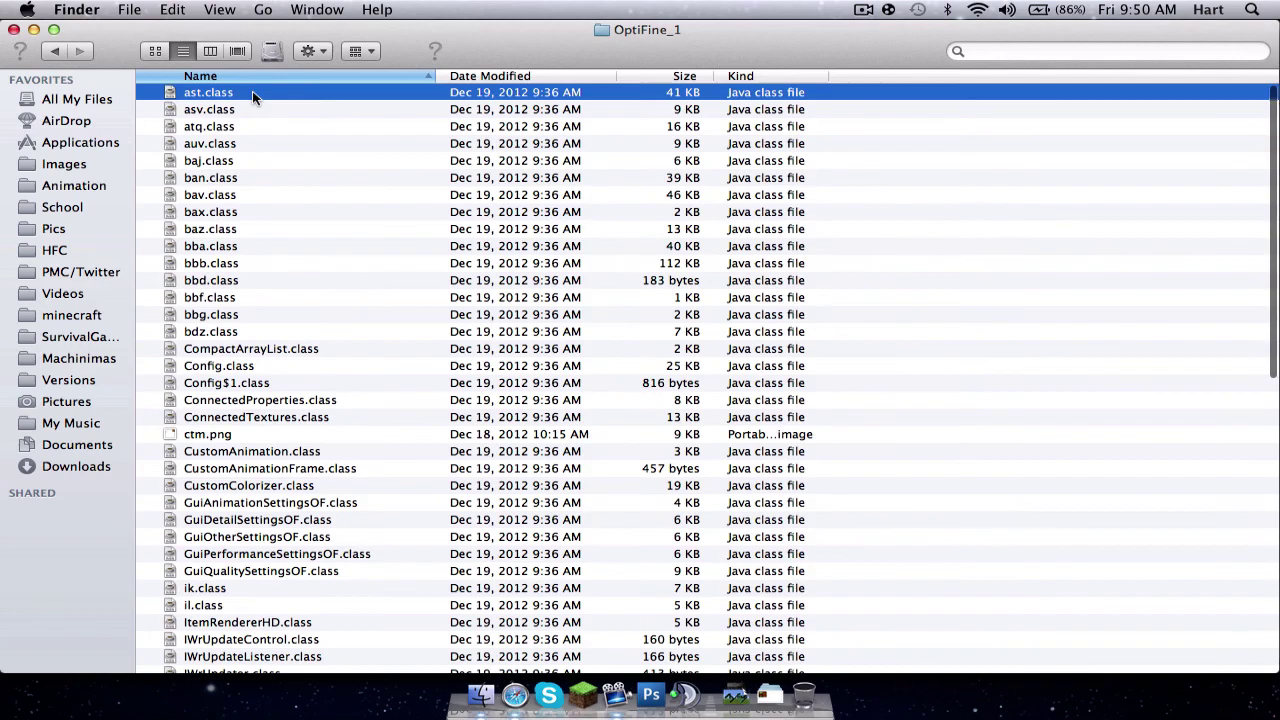
- Copy all the files in the OptiFine_1 folder
{"action": "scroll", "coordinate": [253, 120], "scroll_direction": "down", "scroll_amount": 15}
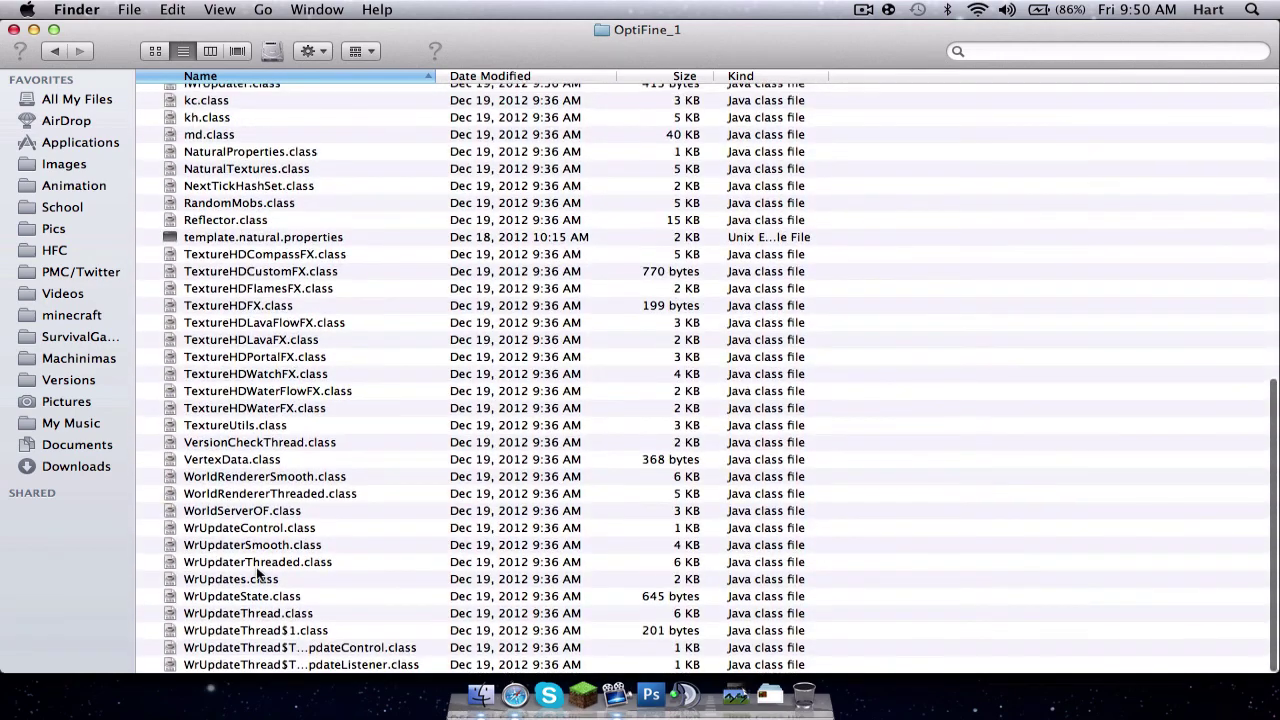
{"action": "key", "text": "super+a"}
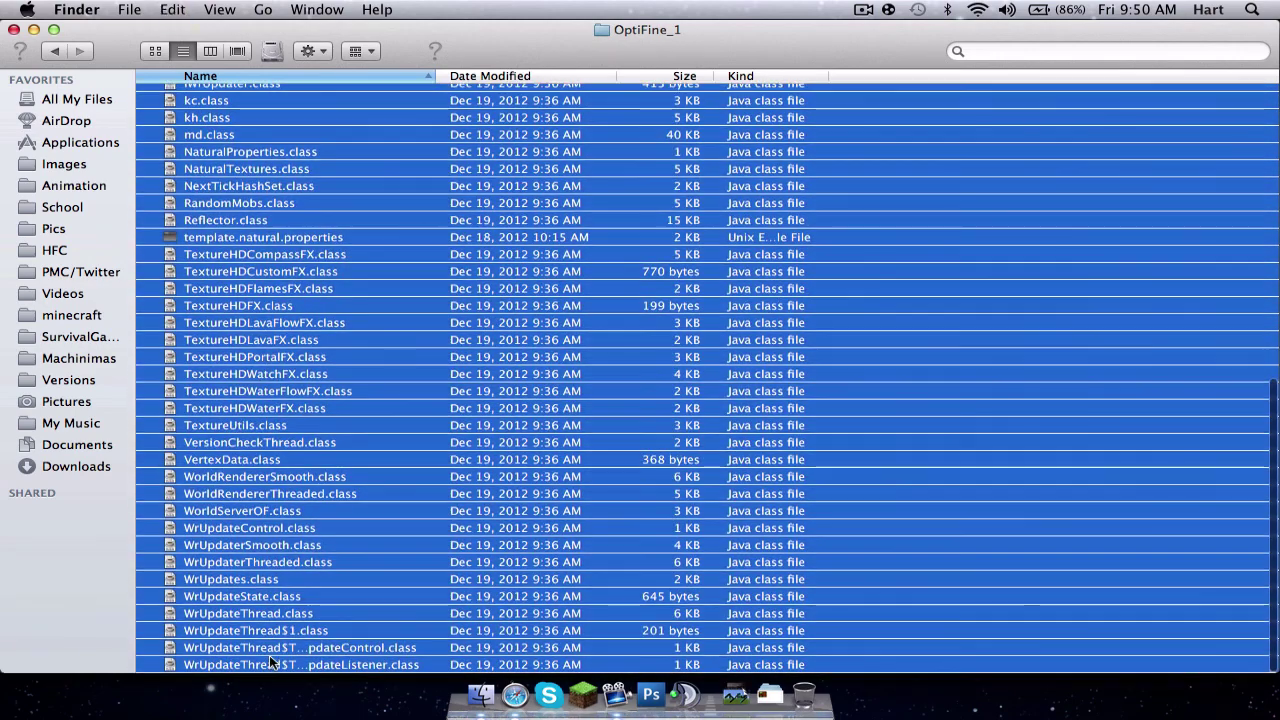
{"action": "key", "text": "super+c"}
{"action": "right_click", "coordinate": [298, 318]}
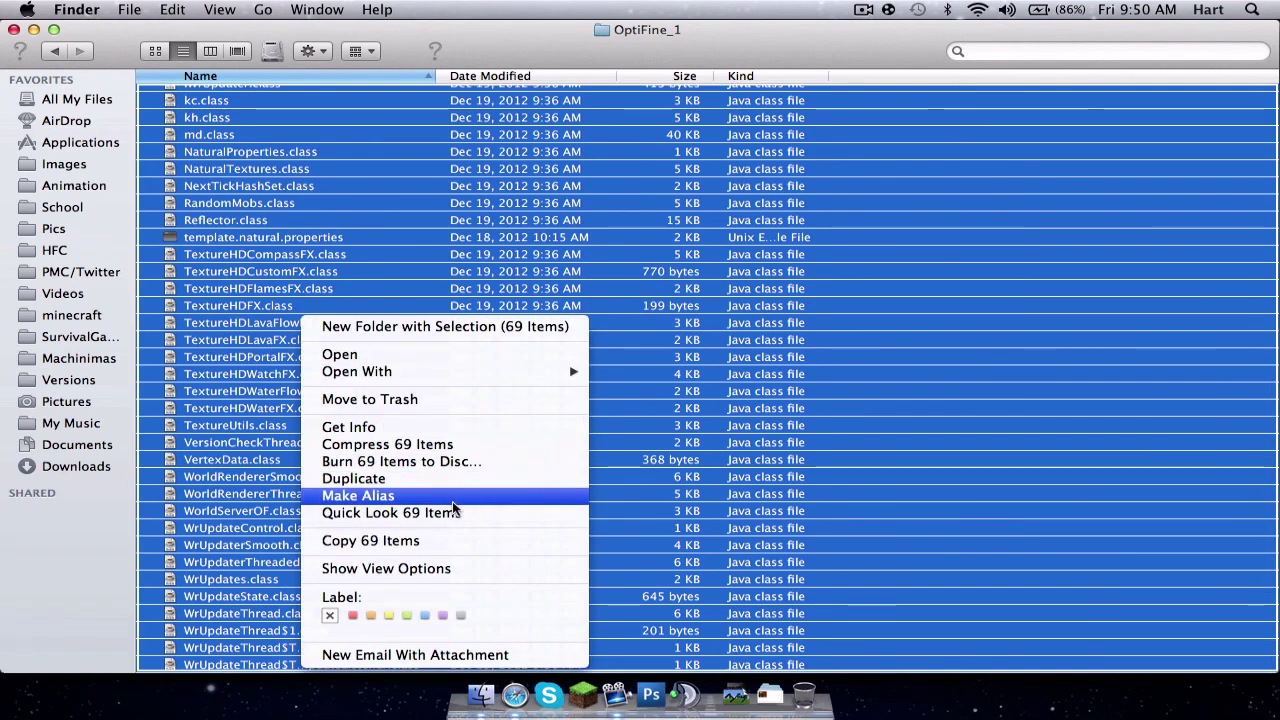
{"action": "left_click", "coordinate": [880, 462]}
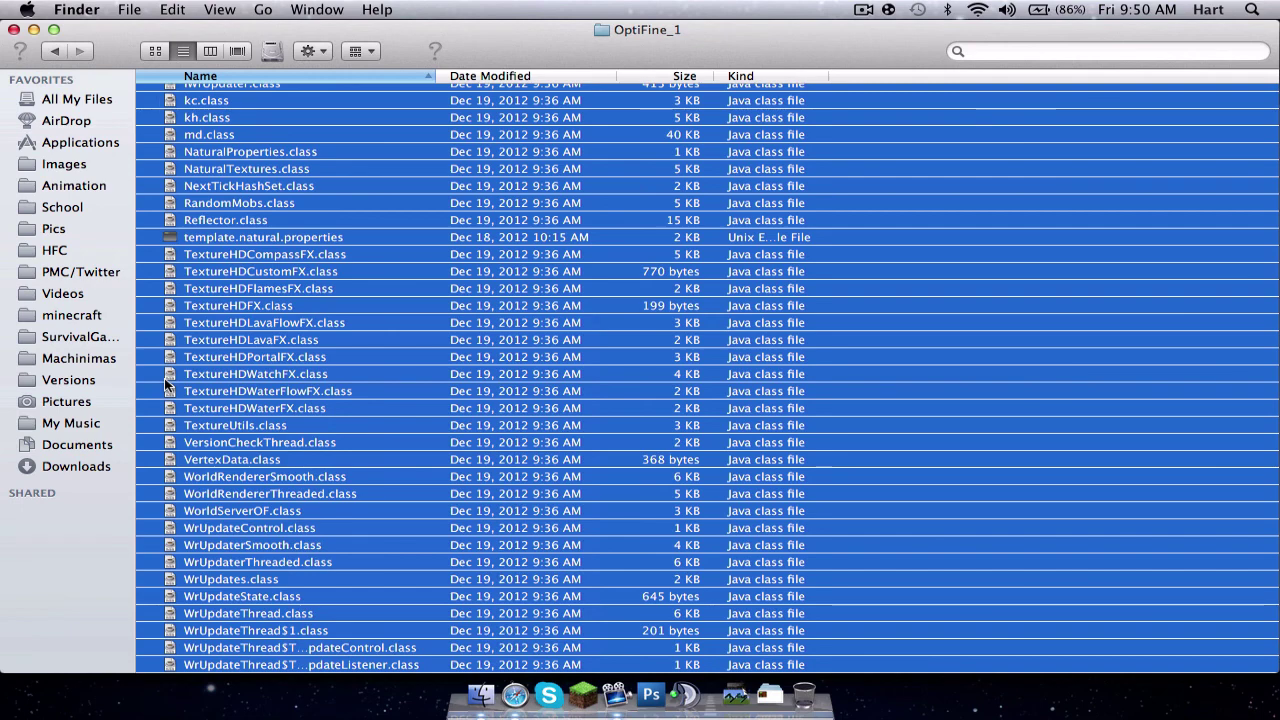
- Paste the OptiFine files into the extracted minecraft folder, replacing the existing files with the same names
{"action": "key", "text": "super+grave"}
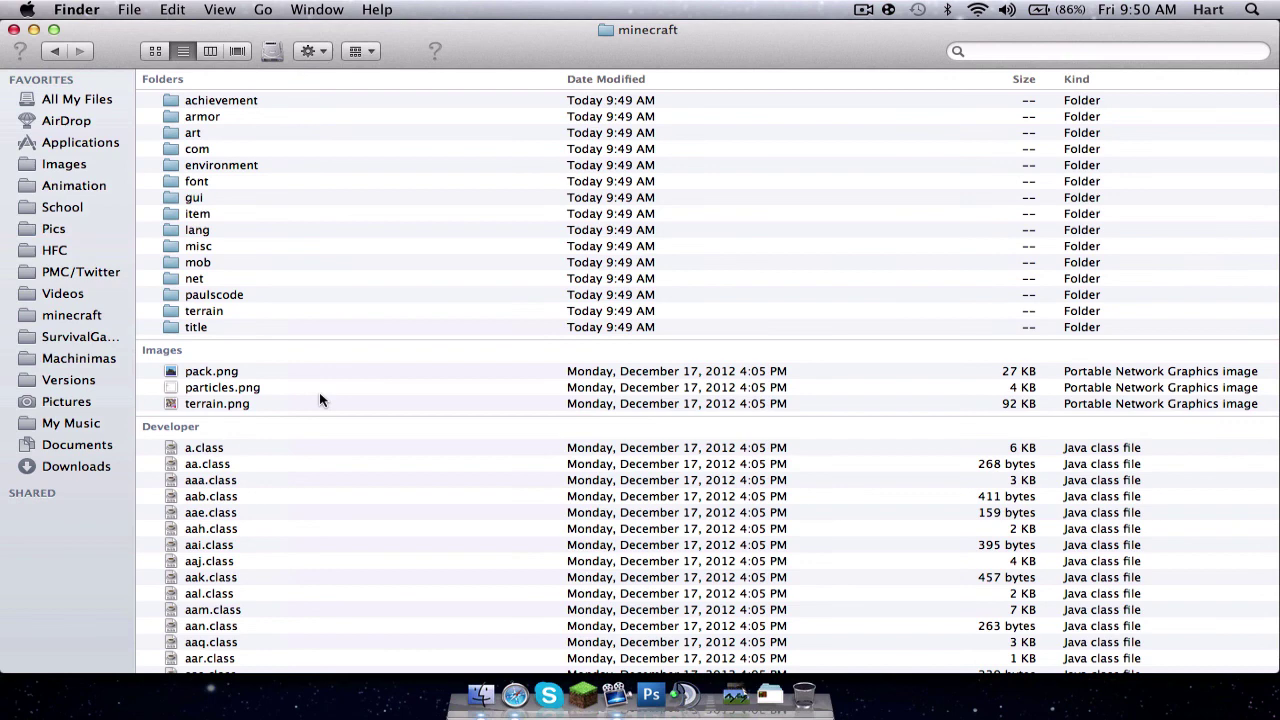
{"action": "key", "text": "super+v"}
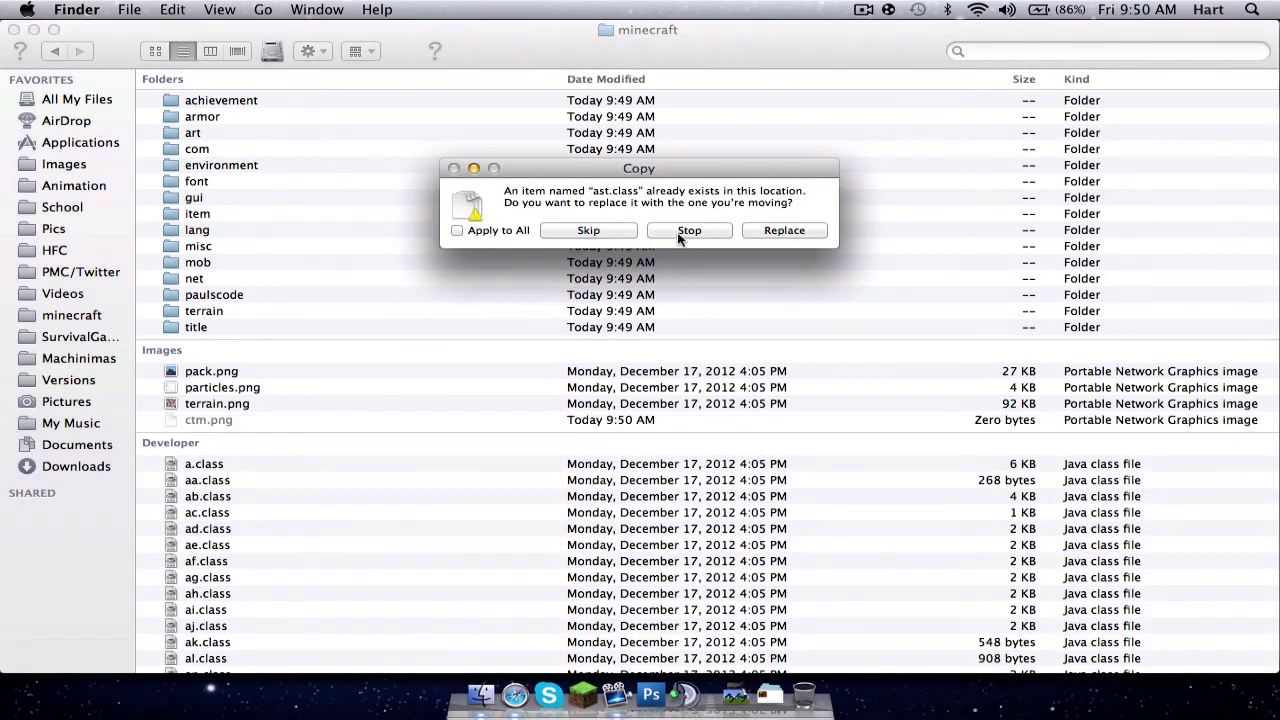
{"action": "left_click", "coordinate": [797, 230]}
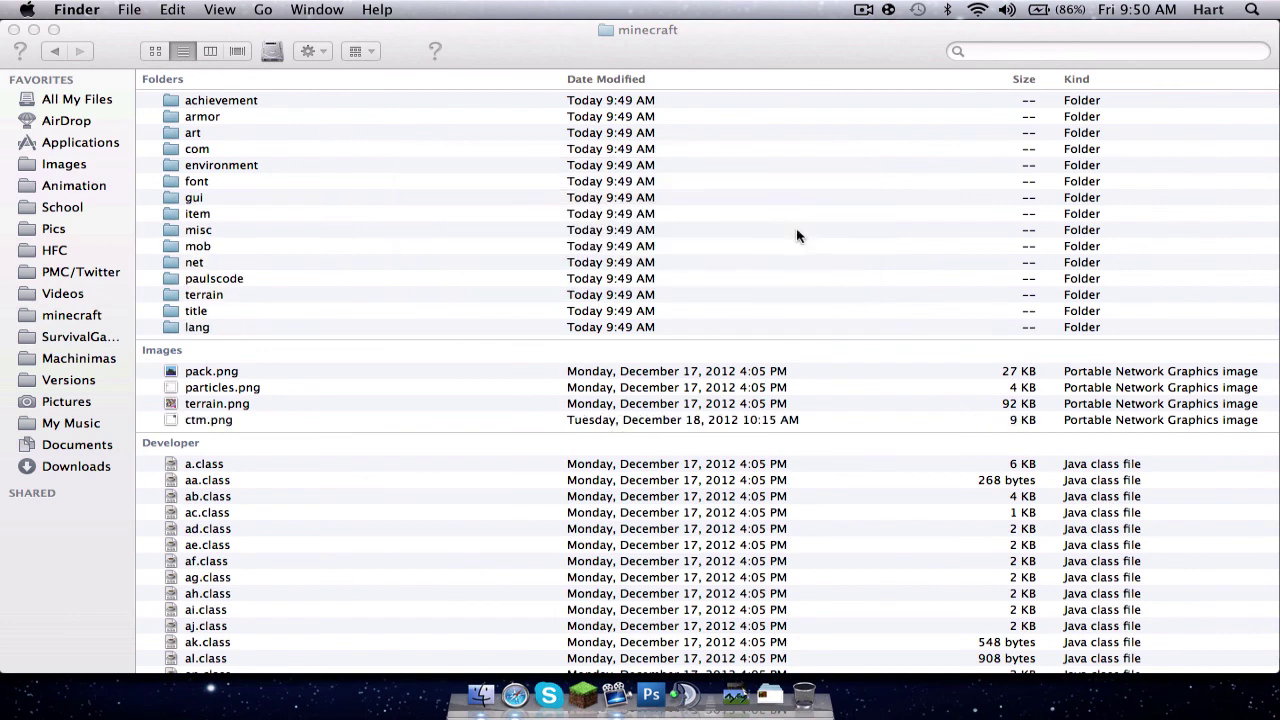
- Rename the minecraft folder inside bin as minecraft.jar, accepting the added .jar extension
{"action": "left_click", "coordinate": [56, 53]}
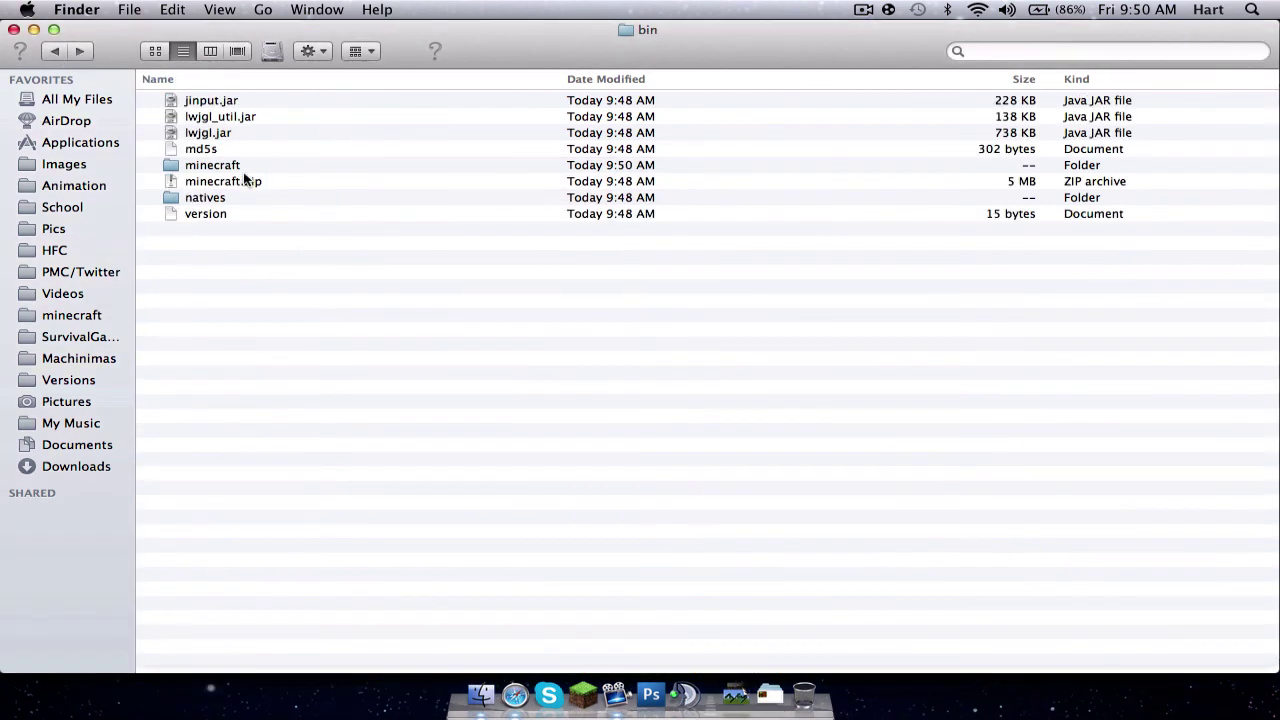
{"action": "left_click", "coordinate": [247, 171]}
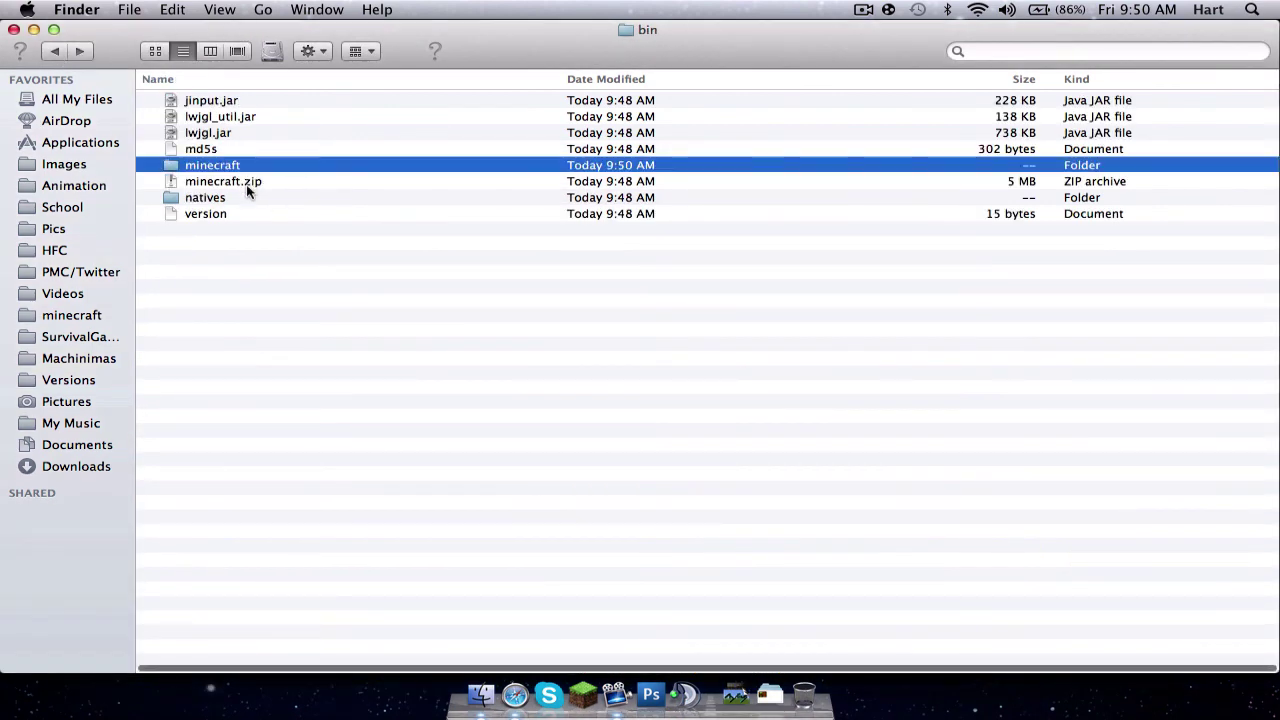
{"action": "left_click", "coordinate": [245, 165]}
{"action": "key", "text": "Right"}
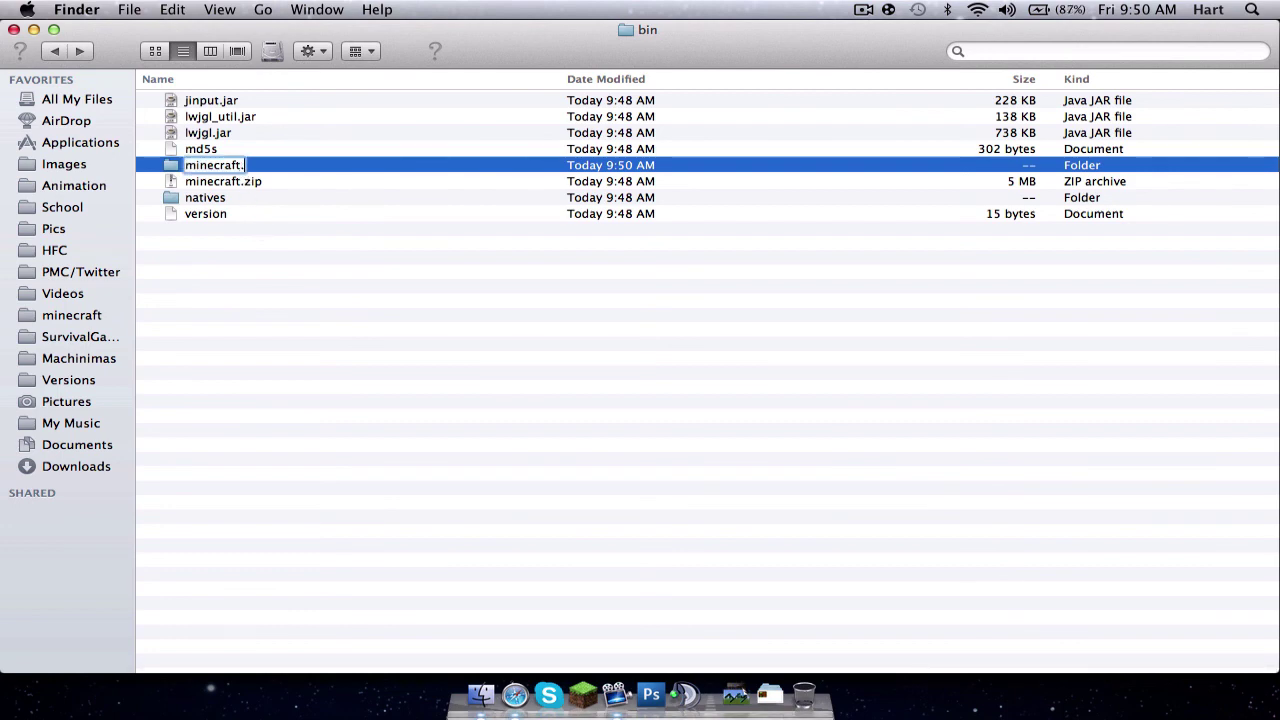
{"action": "type", "text": ".jar"}
{"action": "key", "text": "Return"}
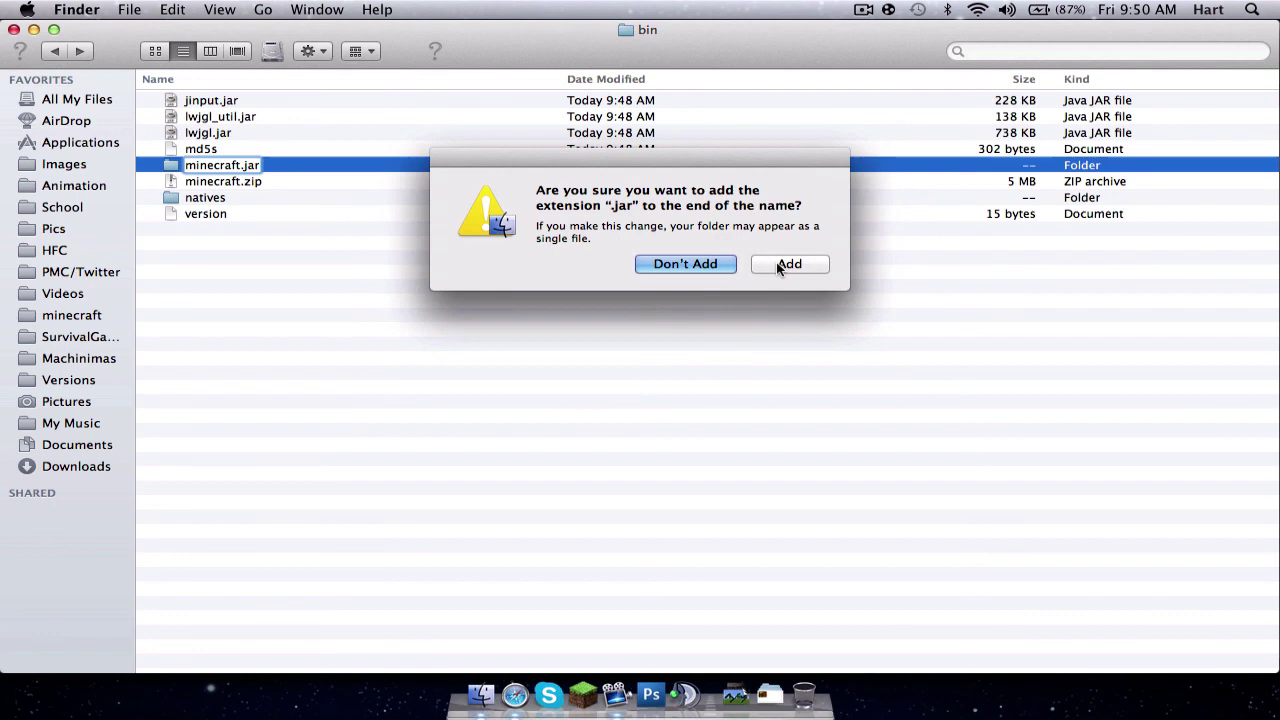
{"action": "left_click", "coordinate": [720, 264]}
{"action": "left_click", "coordinate": [570, 423]}
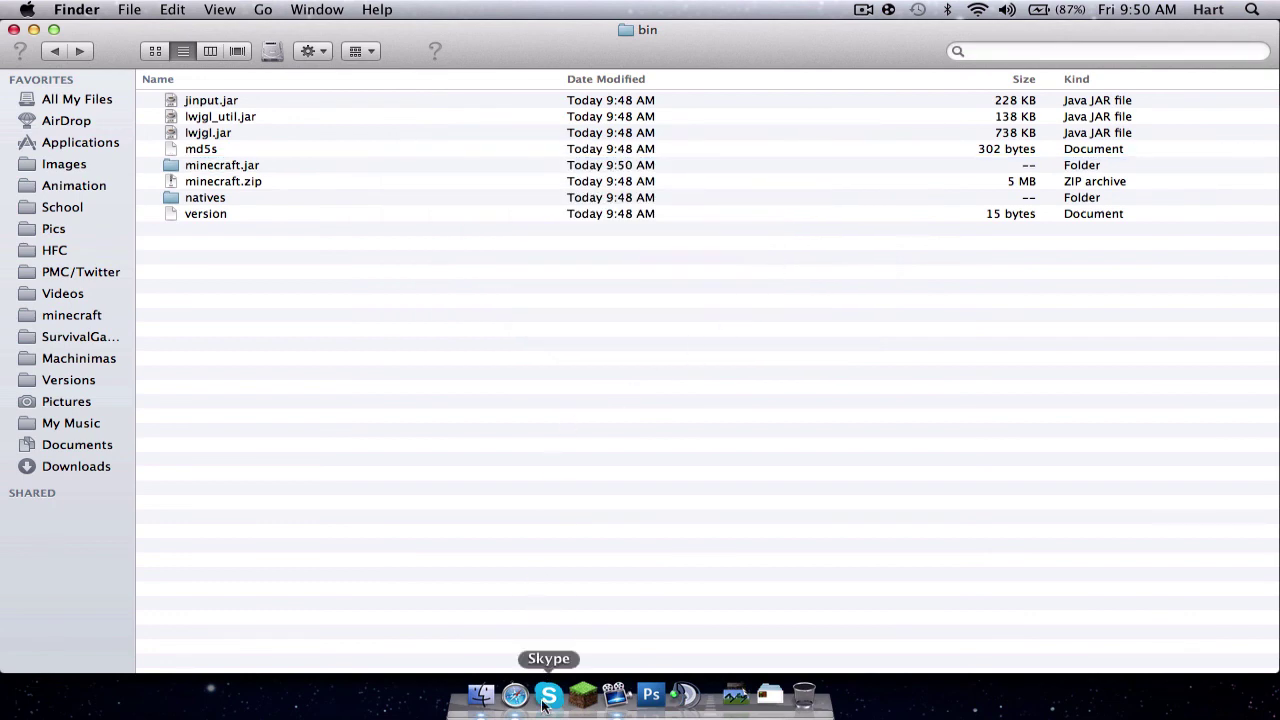
- Launch Minecraft with the saved login and enlarge the game window to fill the screen
{"action": "left_click", "coordinate": [590, 700]}
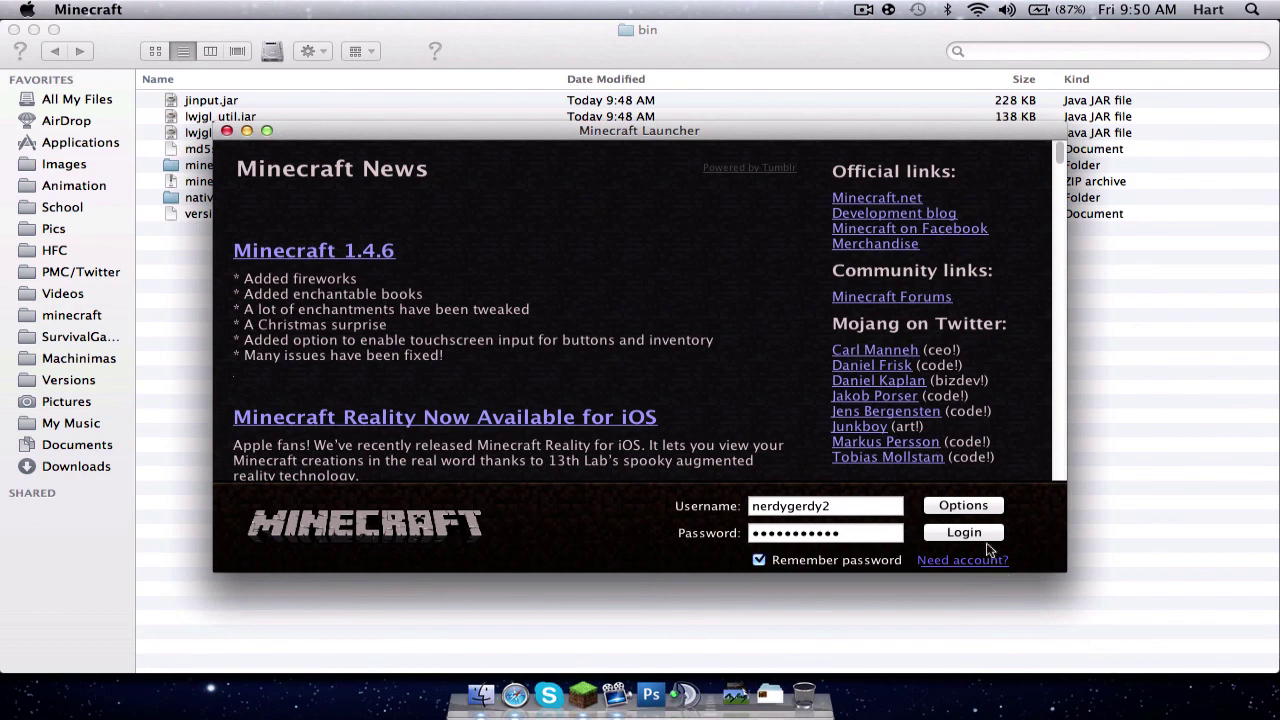
{"action": "left_click", "coordinate": [985, 533]}
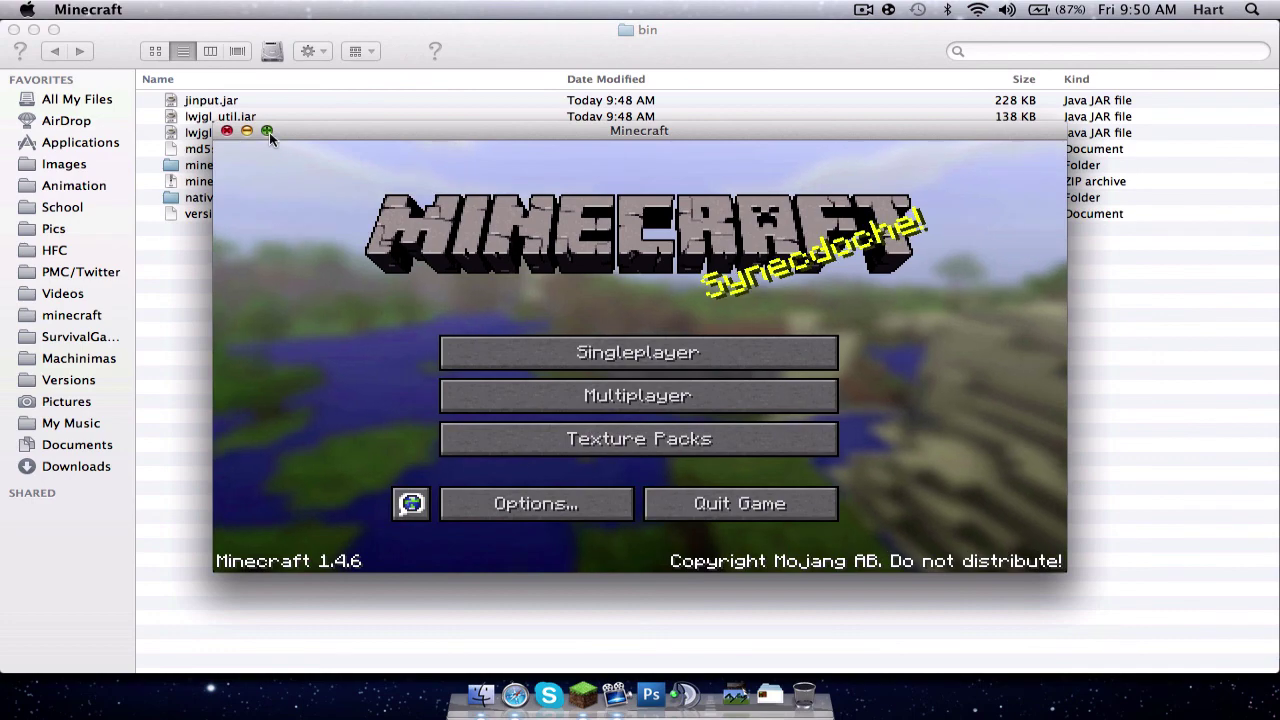
{"action": "left_click", "coordinate": [267, 131]}
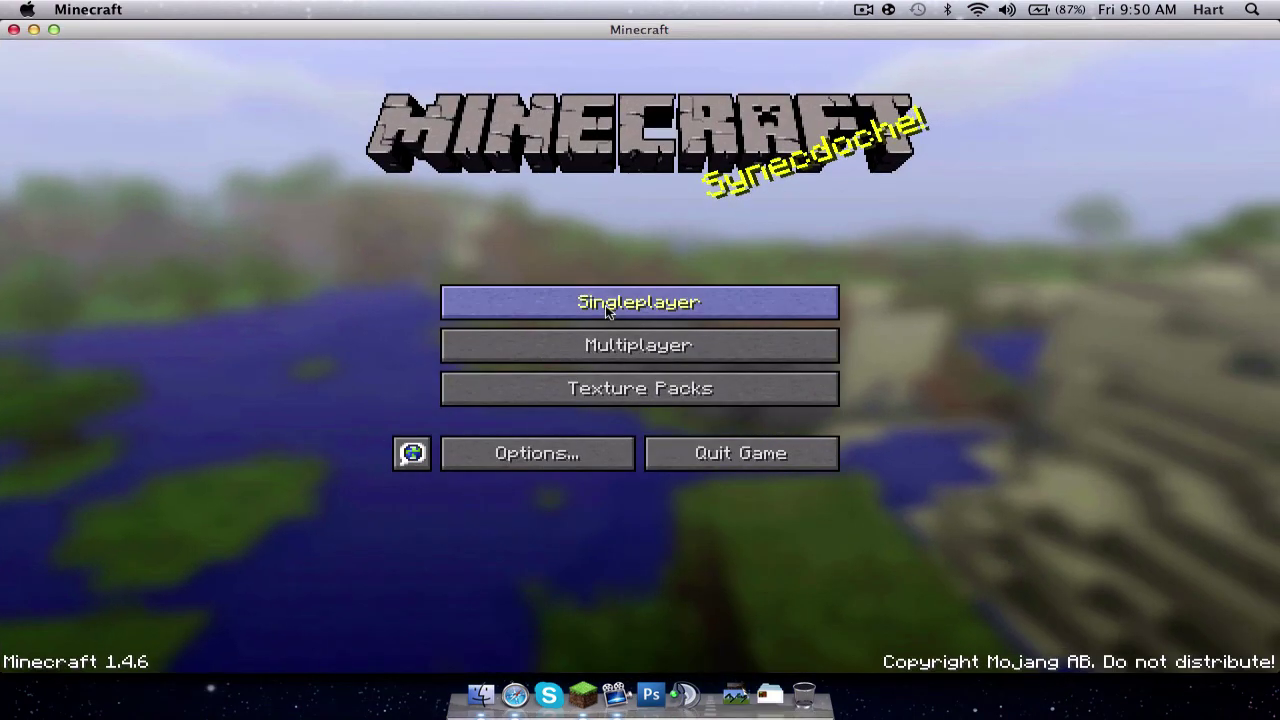
- Load the most recently played singleplayer New World and move through its terrain
{"action": "left_click", "coordinate": [607, 311]}
{"action": "left_click", "coordinate": [553, 185]}
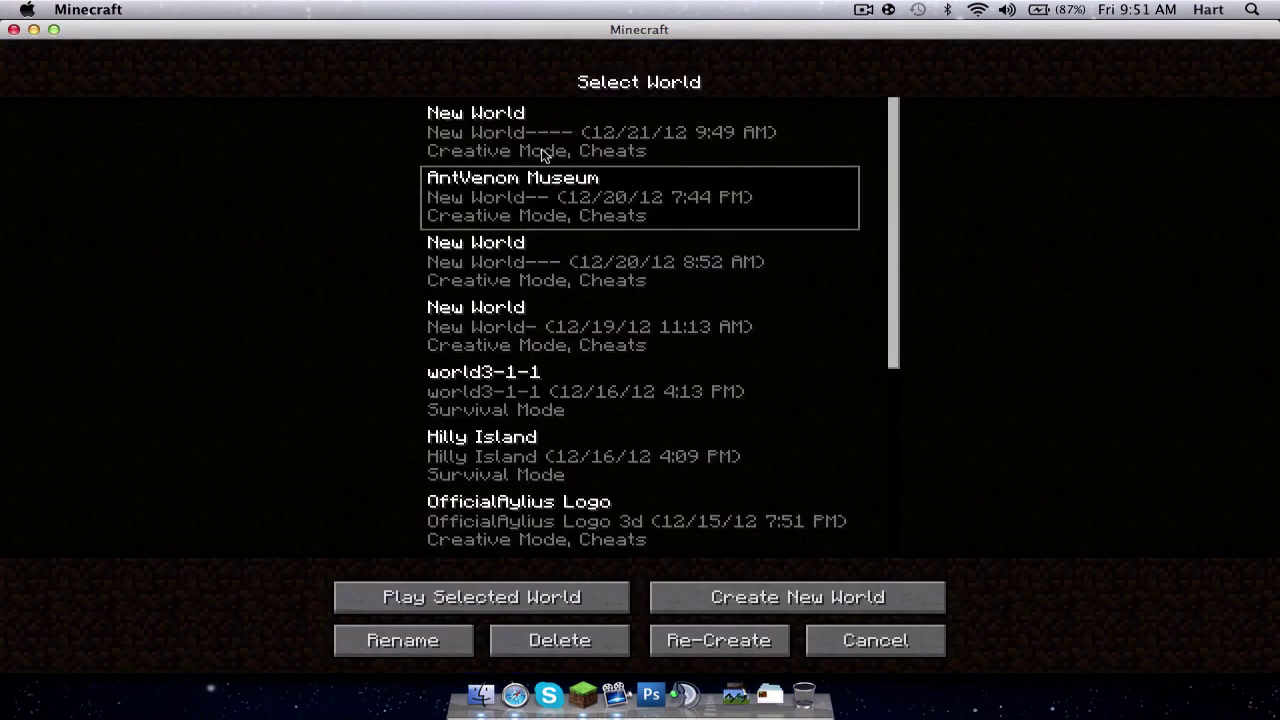
{"action": "left_click", "coordinate": [546, 152]}
{"action": "left_click", "coordinate": [553, 597]}
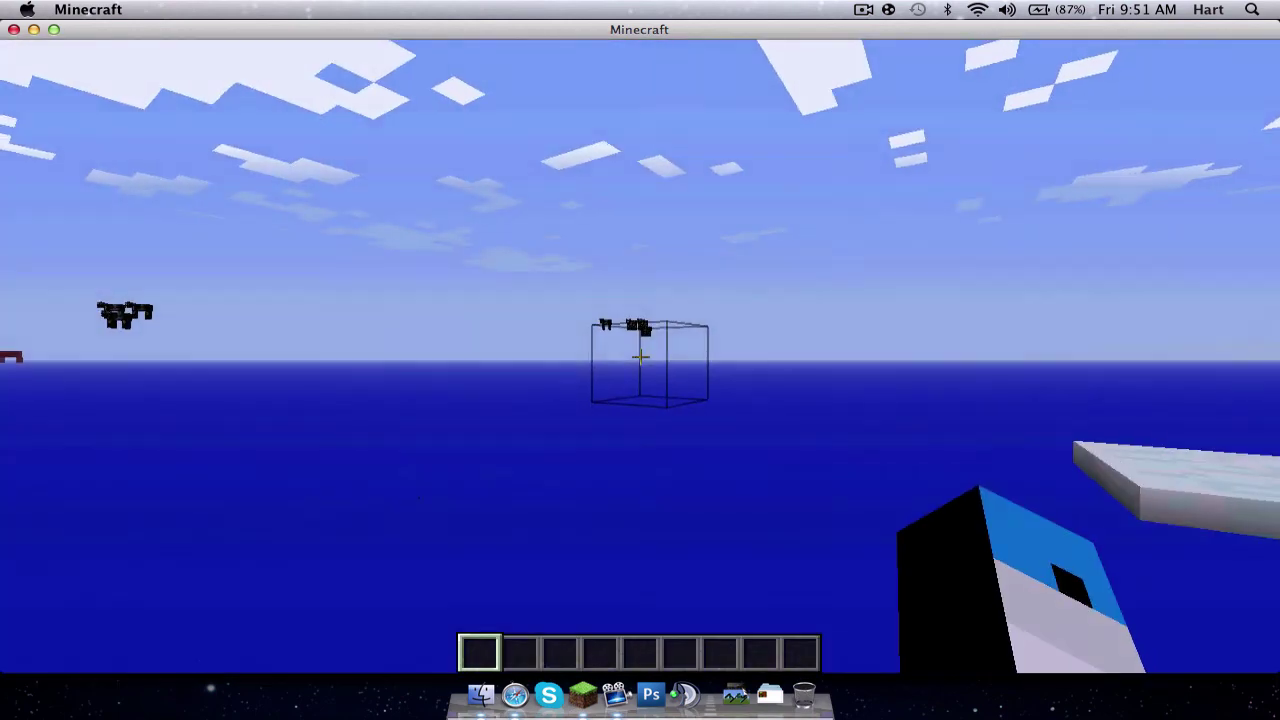
{"action": "key", "text": "w"}
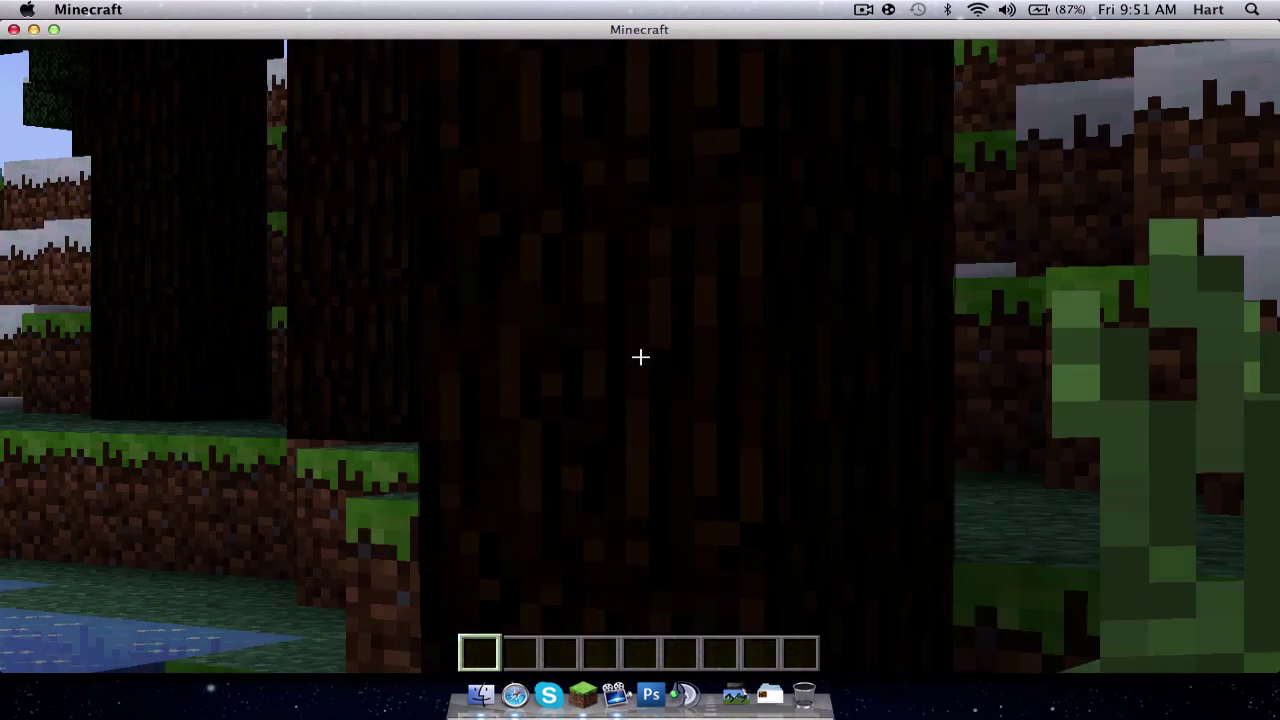
{"action": "key", "text": "ctrl"}
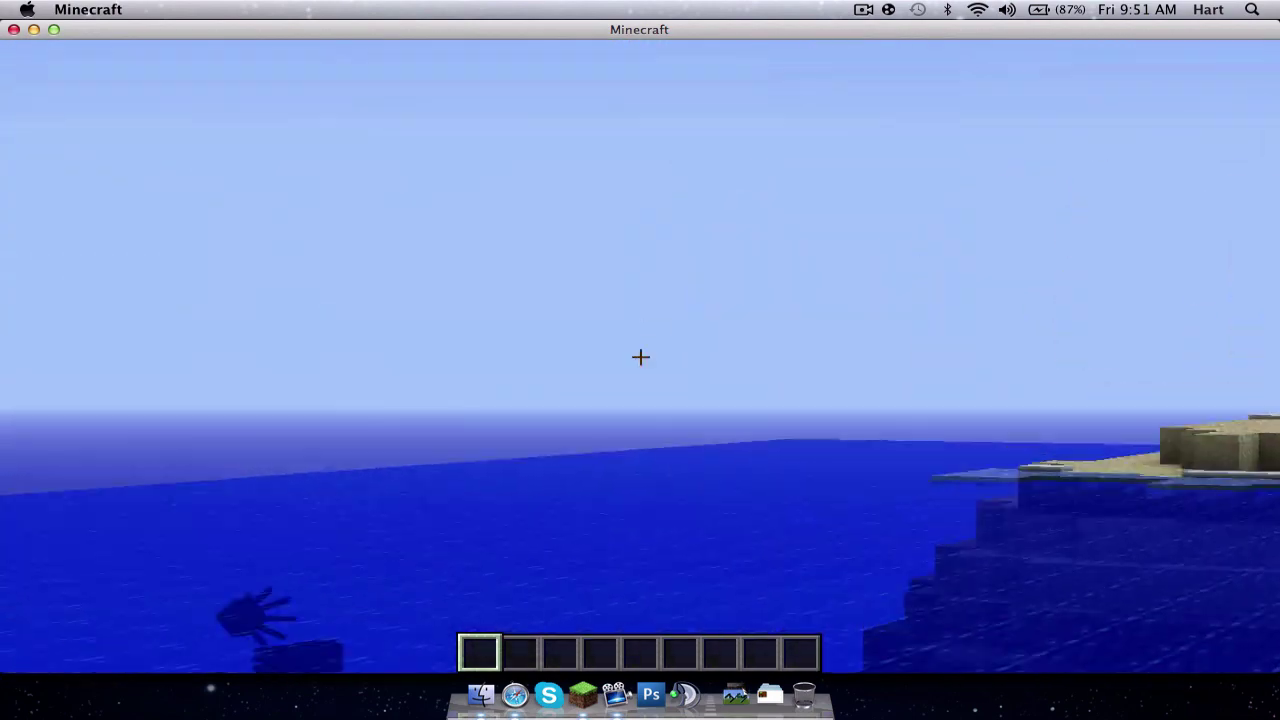
- Check the game's Video Settings for the OptiFine options and return to the world
{"action": "key", "text": "Escape"}
{"action": "left_click", "coordinate": [560, 356]}
{"action": "left_click", "coordinate": [557, 328]}
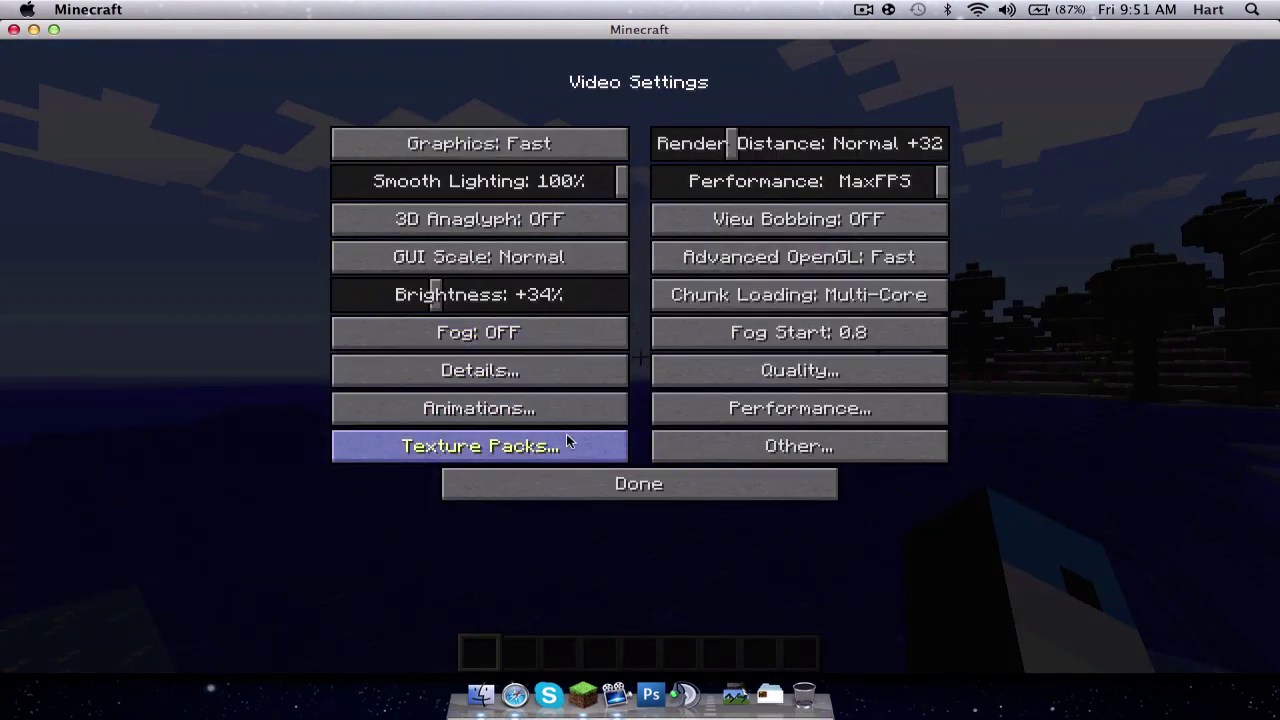
{"action": "left_click", "coordinate": [699, 446]}
{"action": "left_click", "coordinate": [727, 490]}
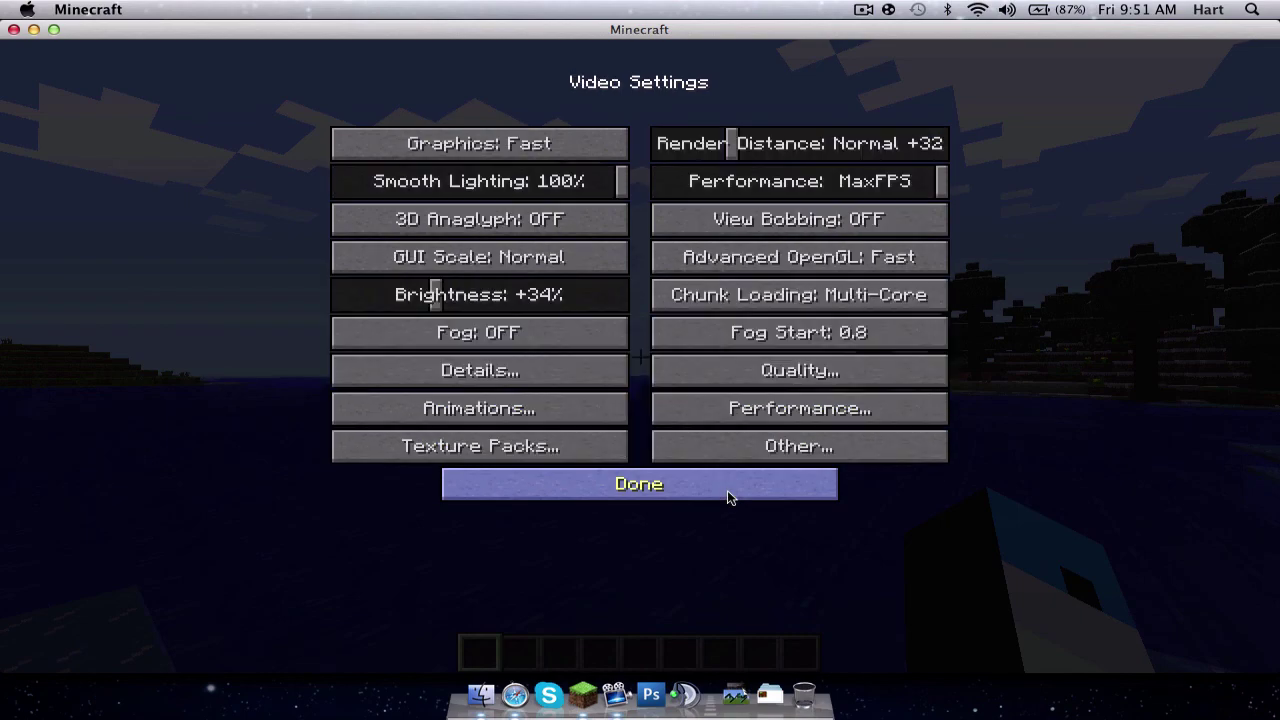
{"action": "key", "text": "Escape"}
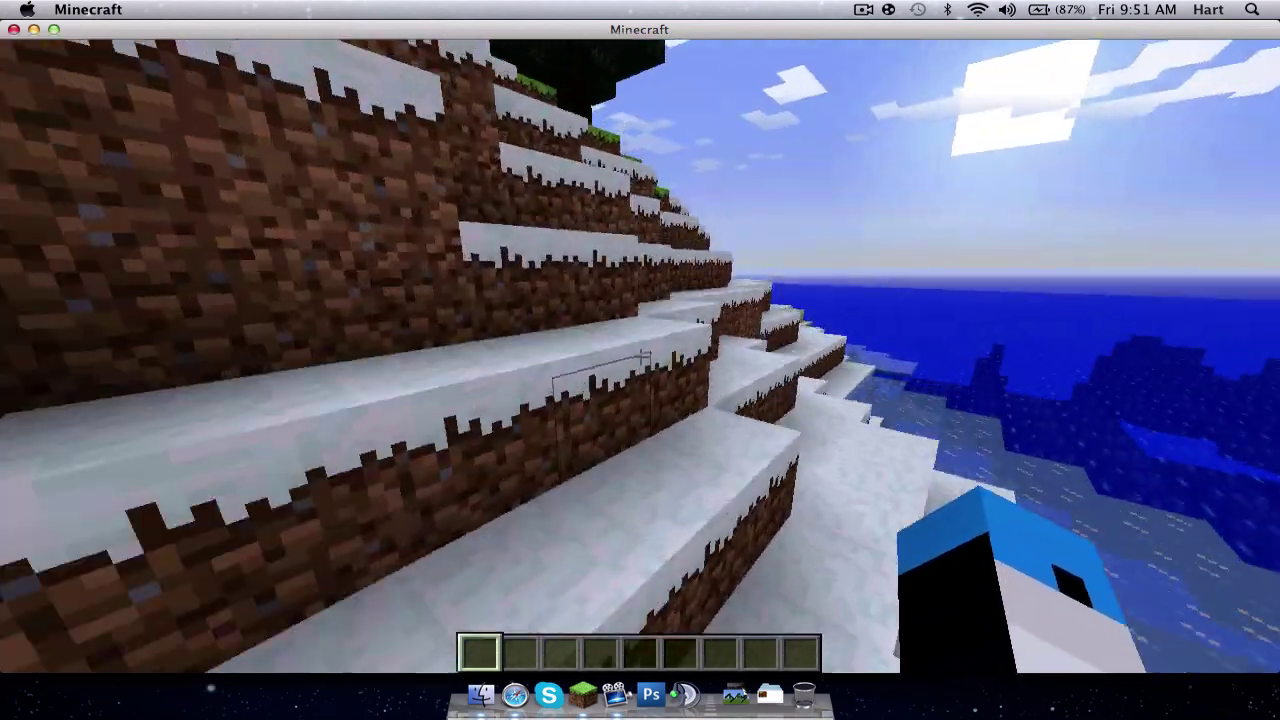
- Walk and jump around the snowy shoreline to examine how smoothly the modded game runs
{"action": "key", "text": "w"}
{"action": "key", "text": "space"}
{"action": "key", "text": "space"}
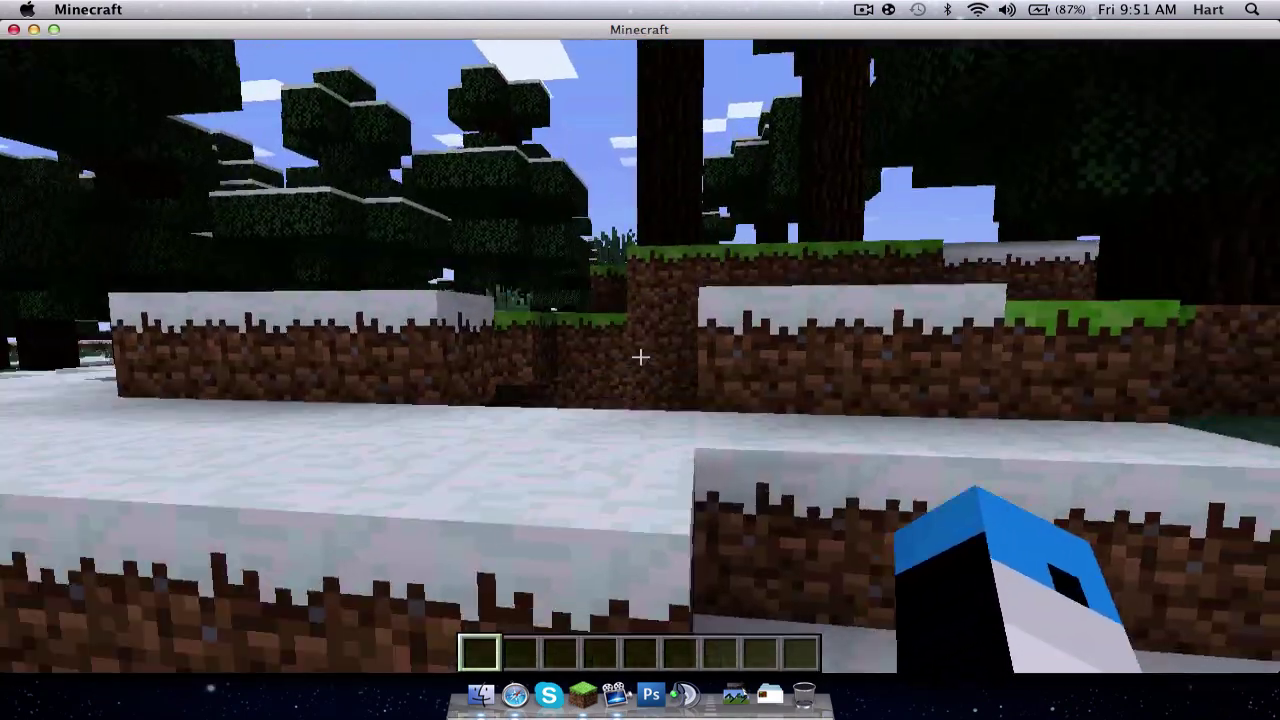
{"action": "key", "text": "w"}
{"action": "key", "text": "space"}
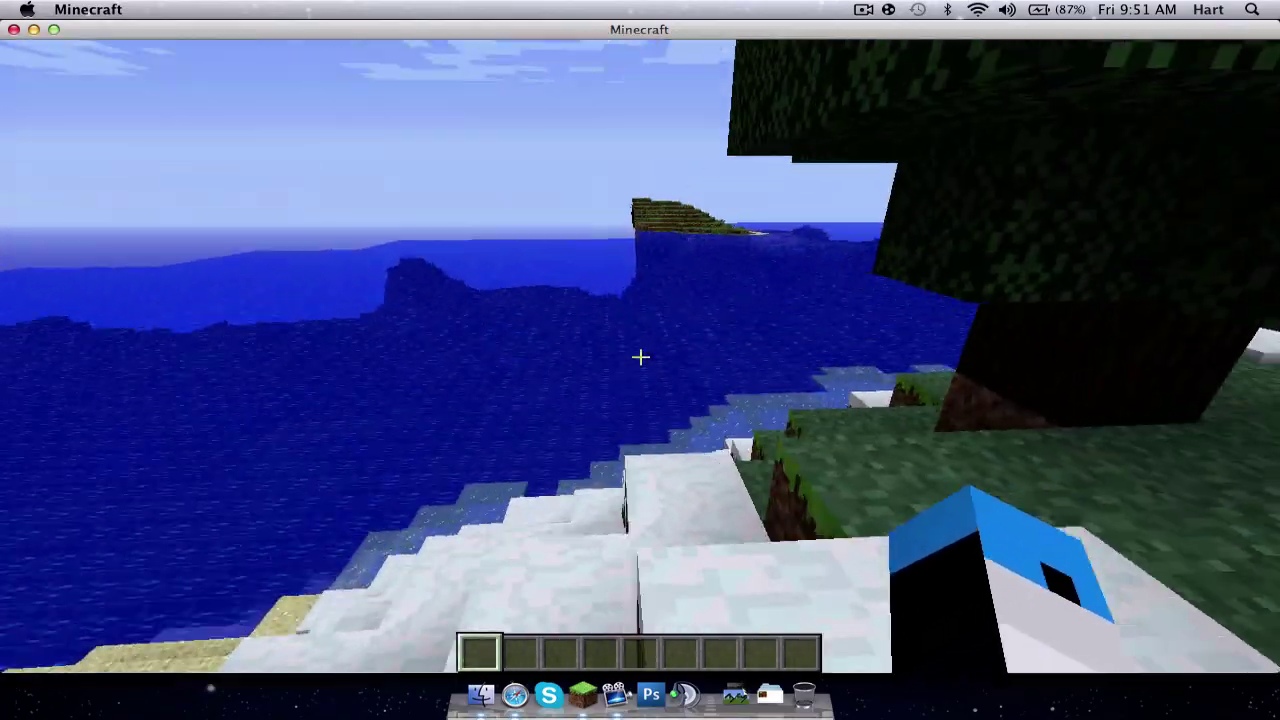
{"action": "key", "text": "w"}
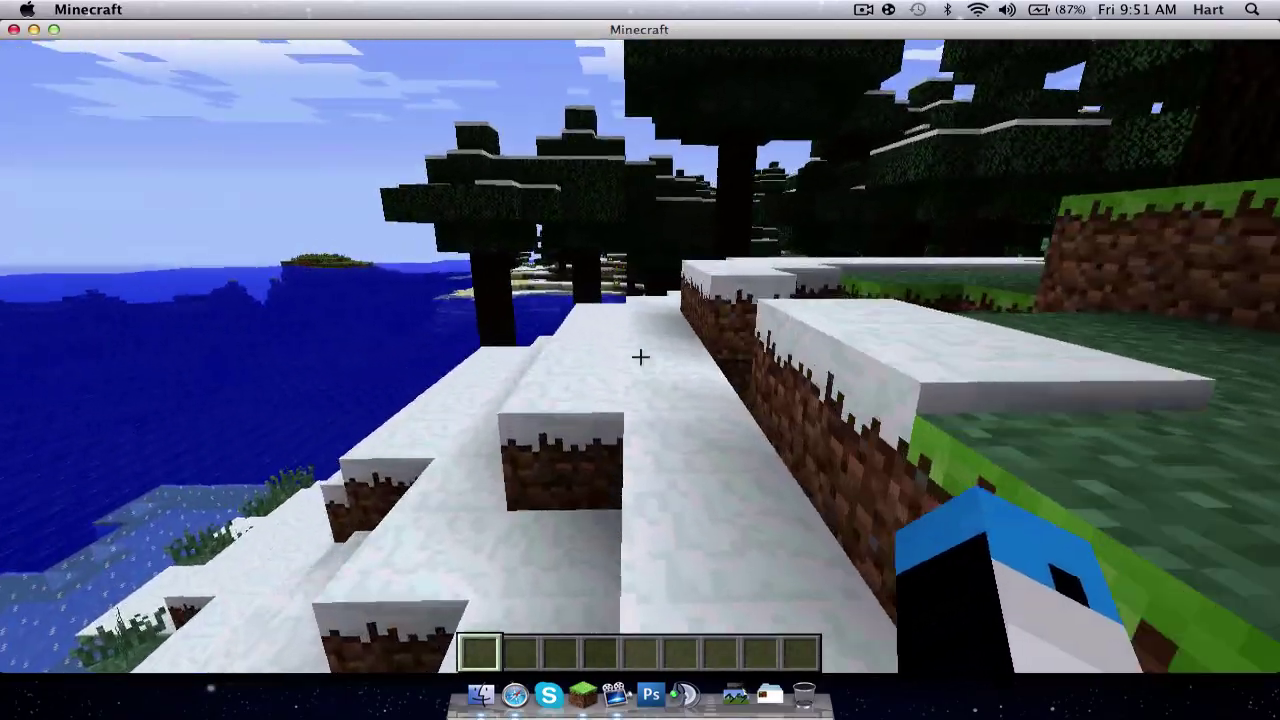
{"action": "key", "text": "w"}
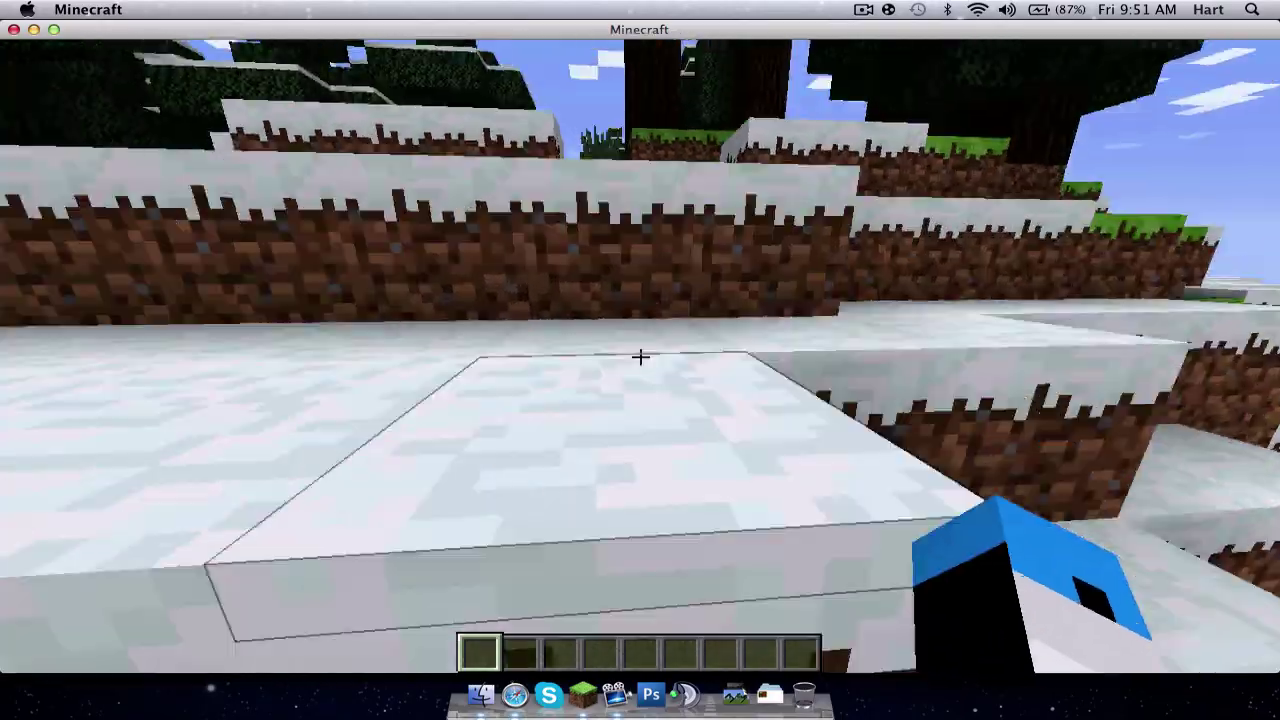
{"action": "key", "text": "w"}
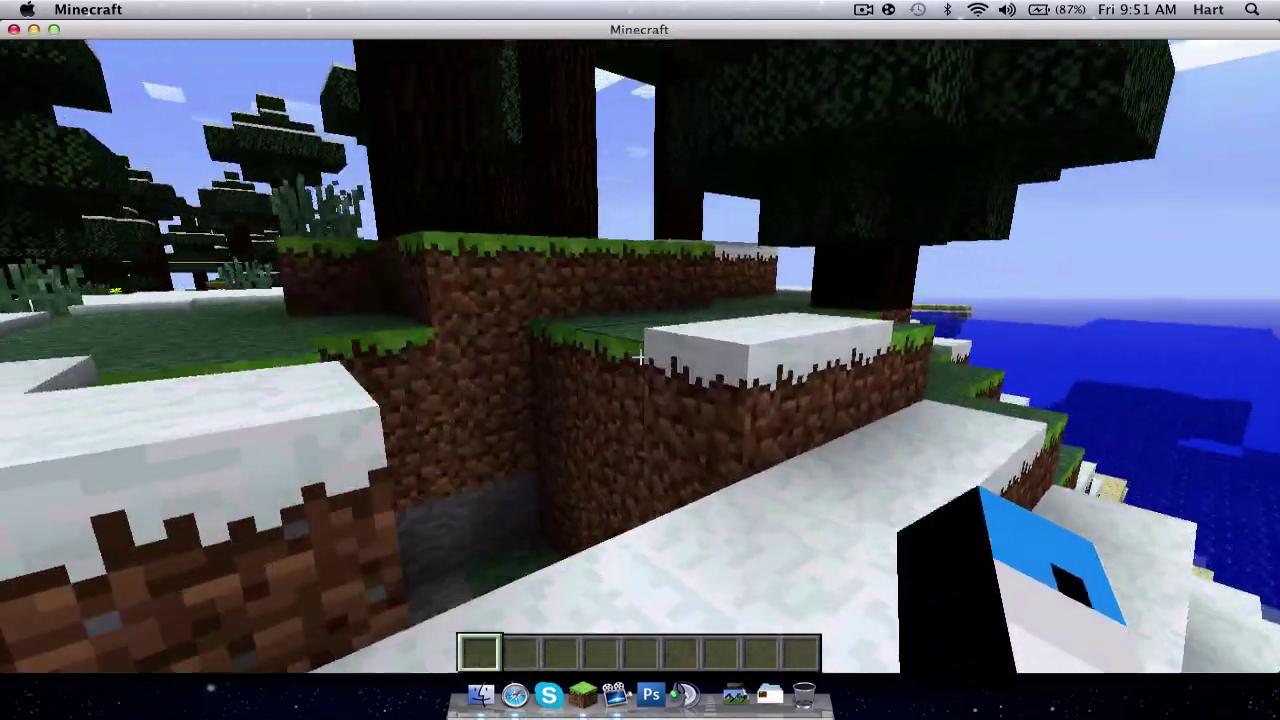
{"action": "mouse_move", "coordinate": [640, 357]}
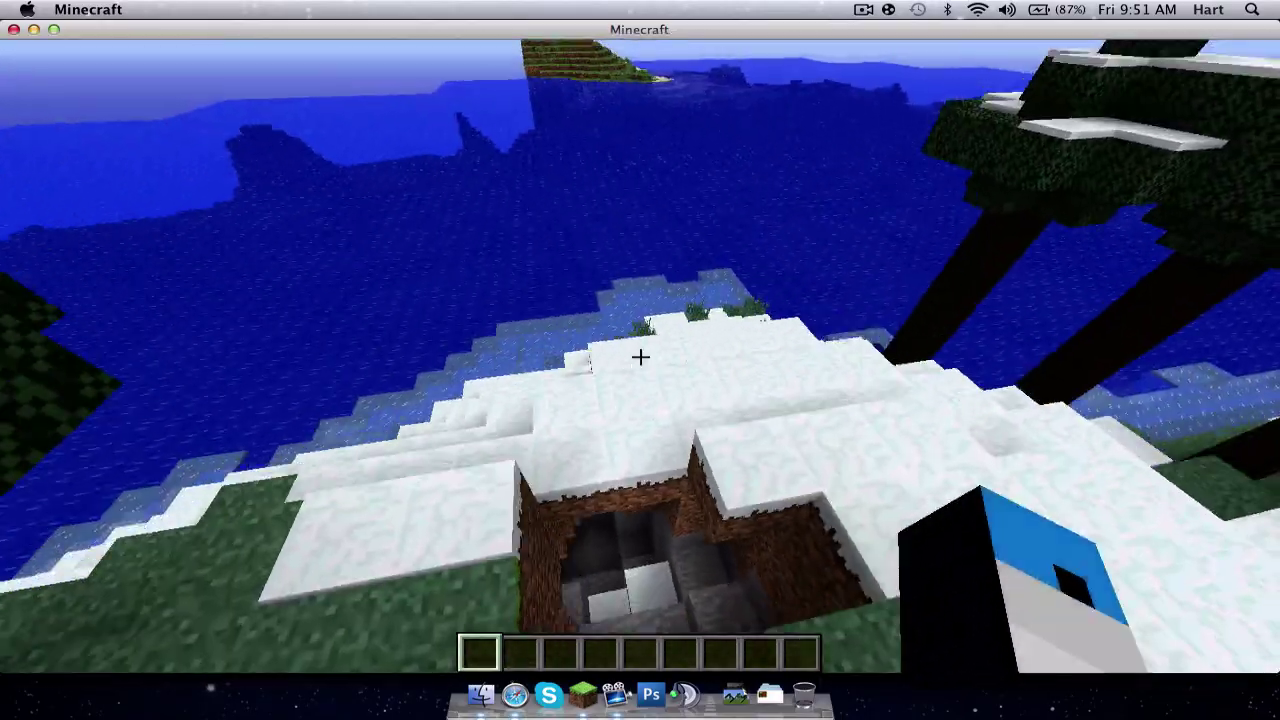